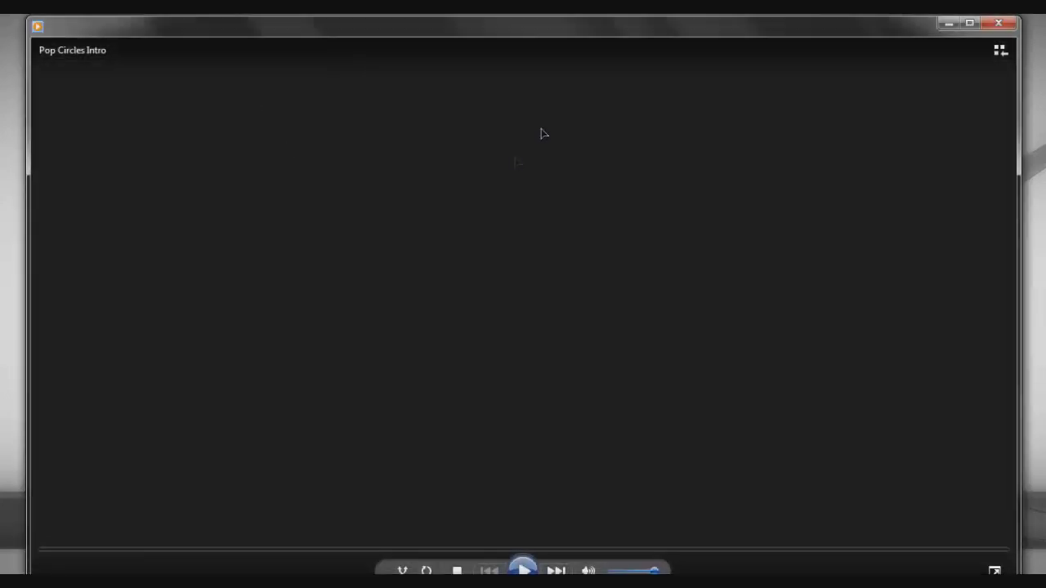
Step: Play the Pop Circles Intro video, rewind it to the start to replay, then close the player
left_click(523, 570)
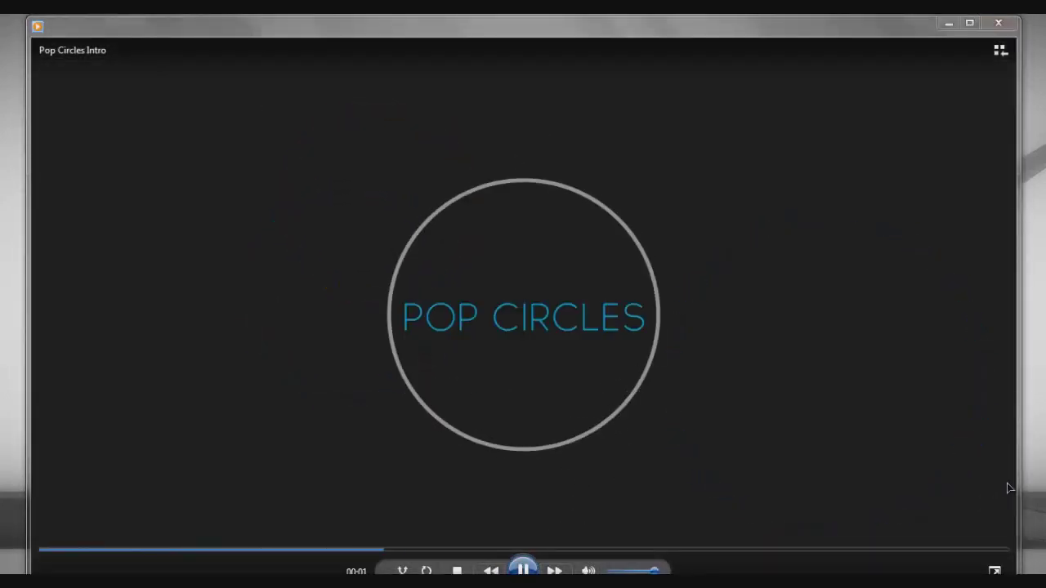
left_click(523, 570)
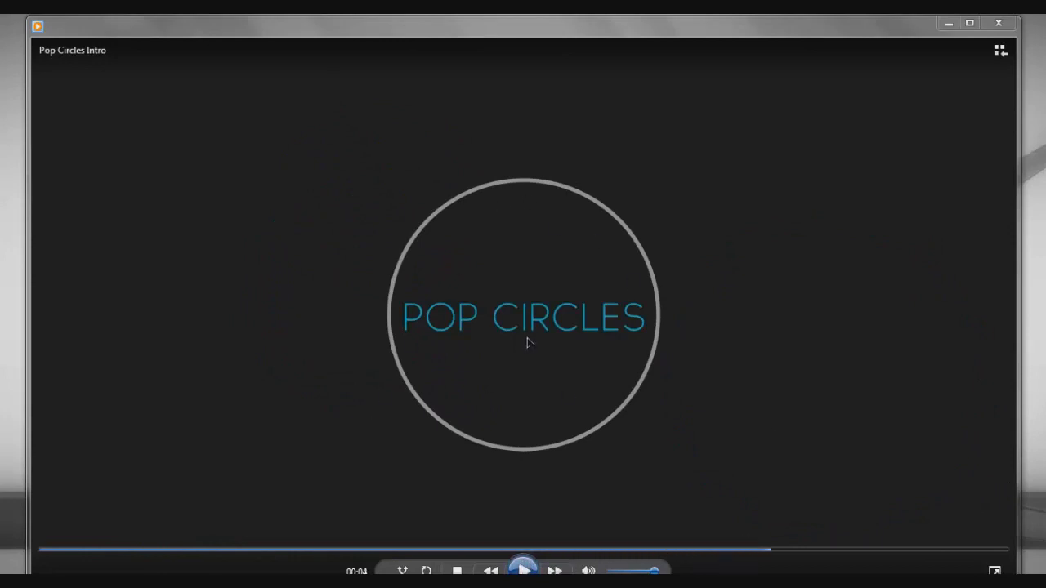
left_click_drag(684, 547, 154, 477)
left_click_drag(120, 551, 43, 551)
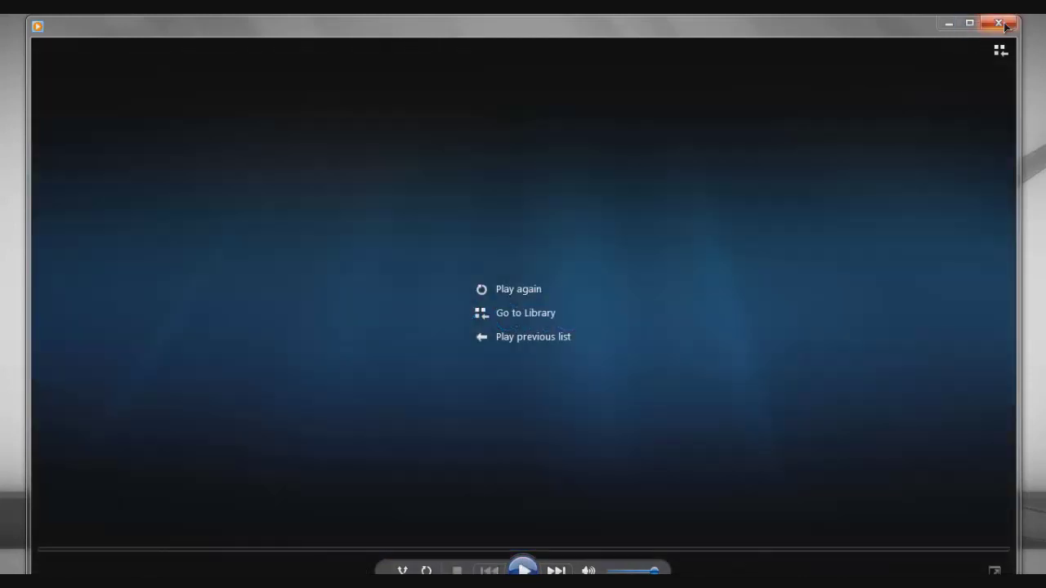
left_click(1005, 26)
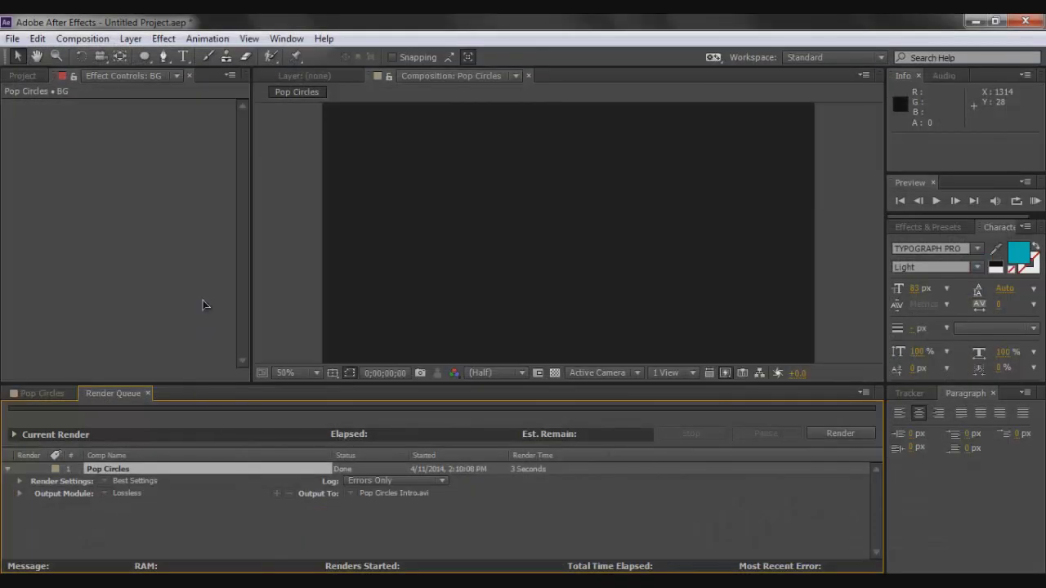
Step: Close the old composition view and start a new project without saving the old one
left_click(528, 75)
left_click(175, 196)
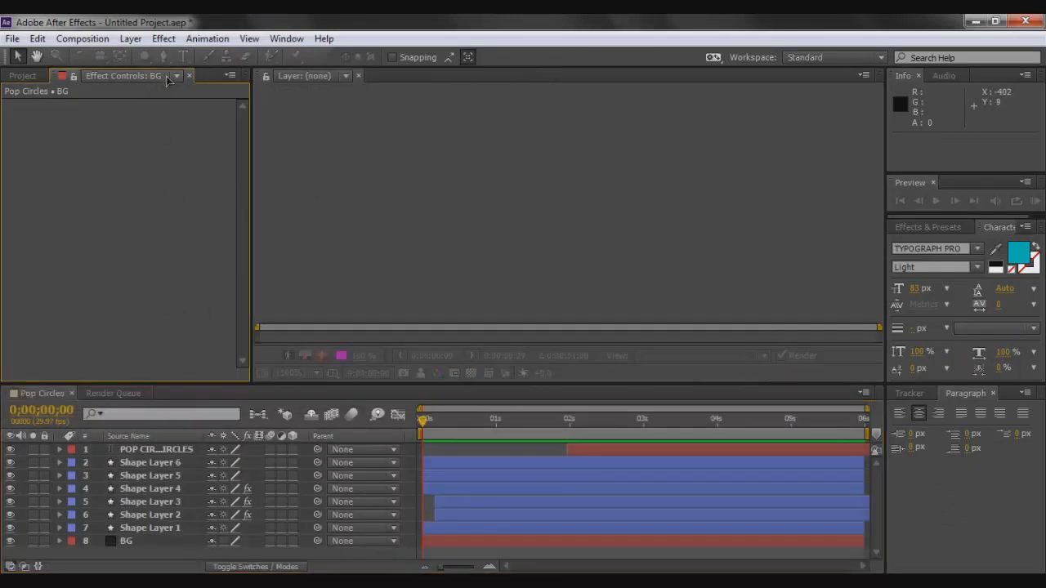
left_click(13, 38)
mouse_move(167, 56)
left_click(310, 57)
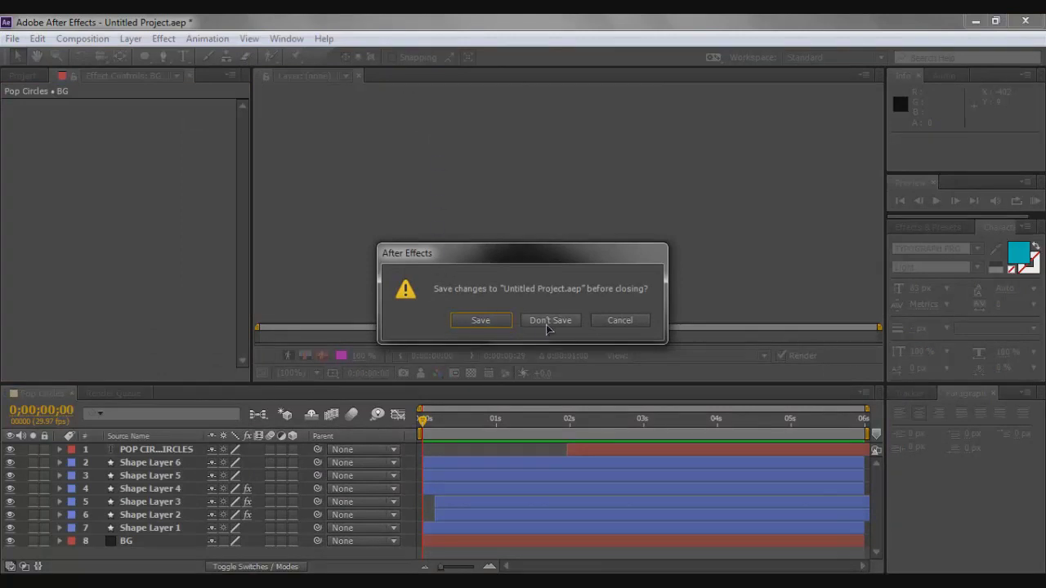
left_click(548, 322)
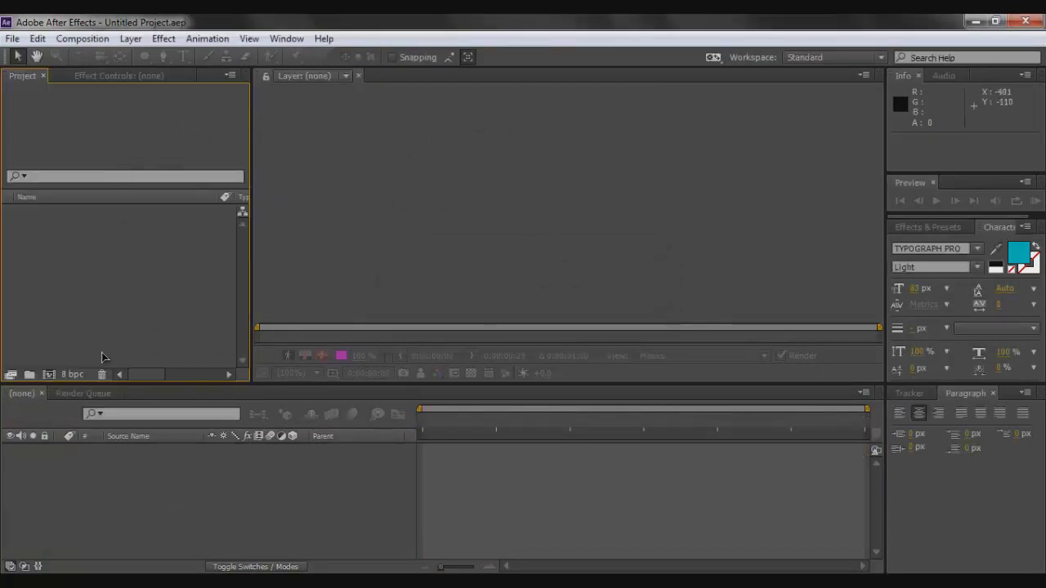
Step: Create a composition named Pop Circles at 1280×720, 29.97 fps, 6 seconds long
left_click(49, 374)
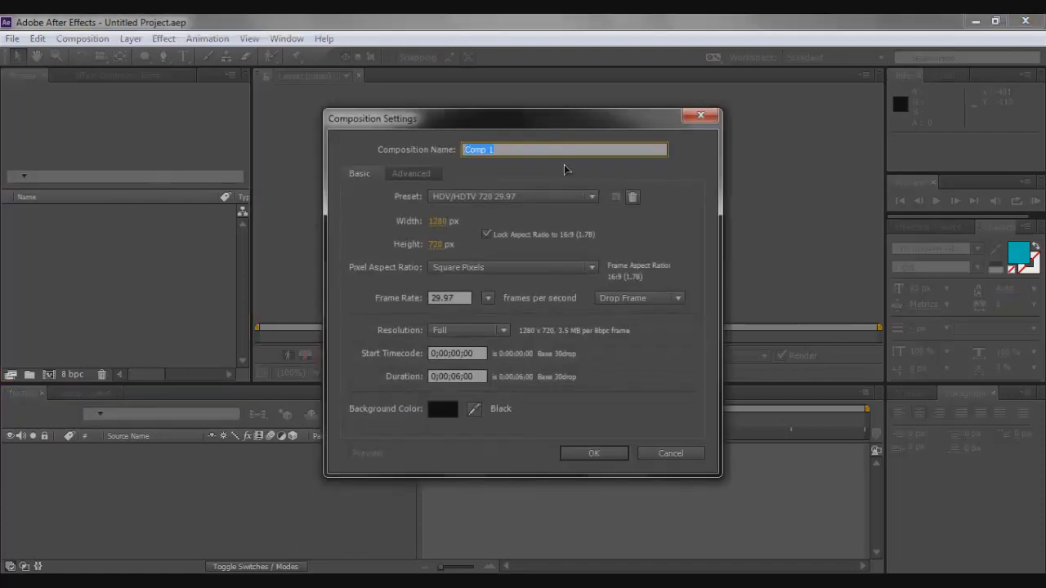
key("BackSpace")
type("P")
left_click(429, 374)
left_click(651, 371)
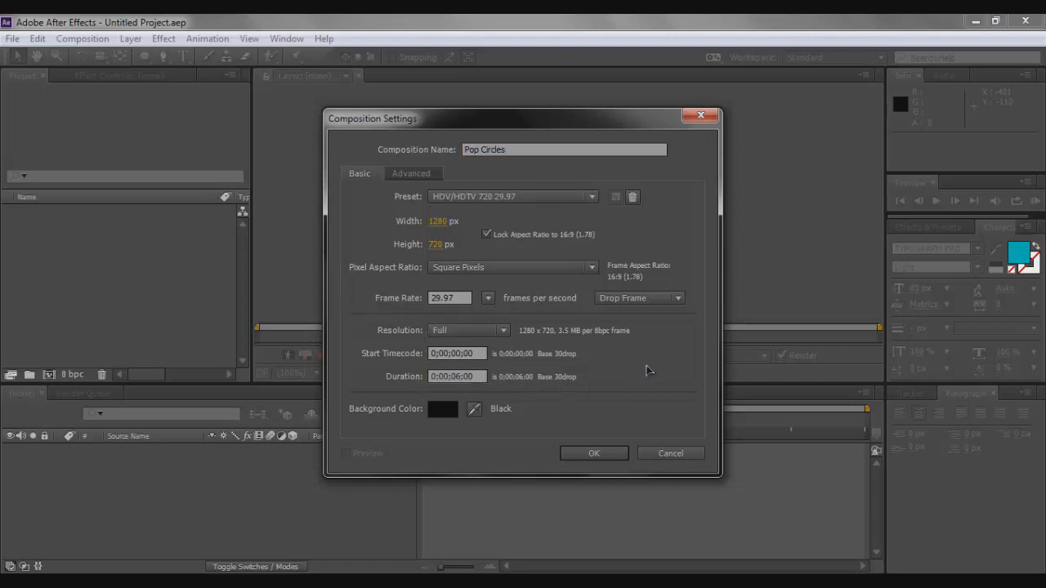
left_click(594, 452)
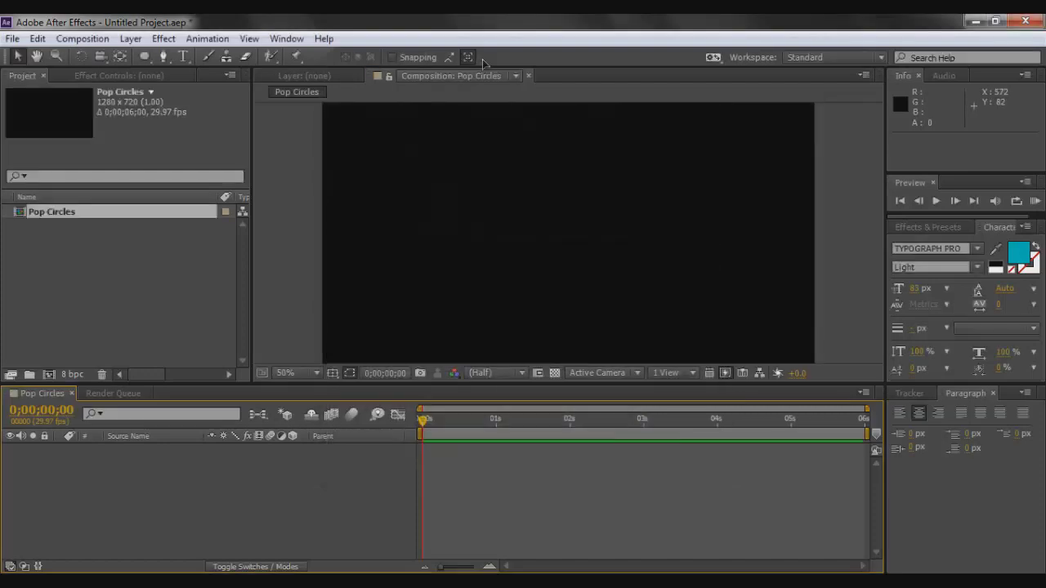
Step: Add a full-size solid layer named BG with colour #121212
right_click(165, 463)
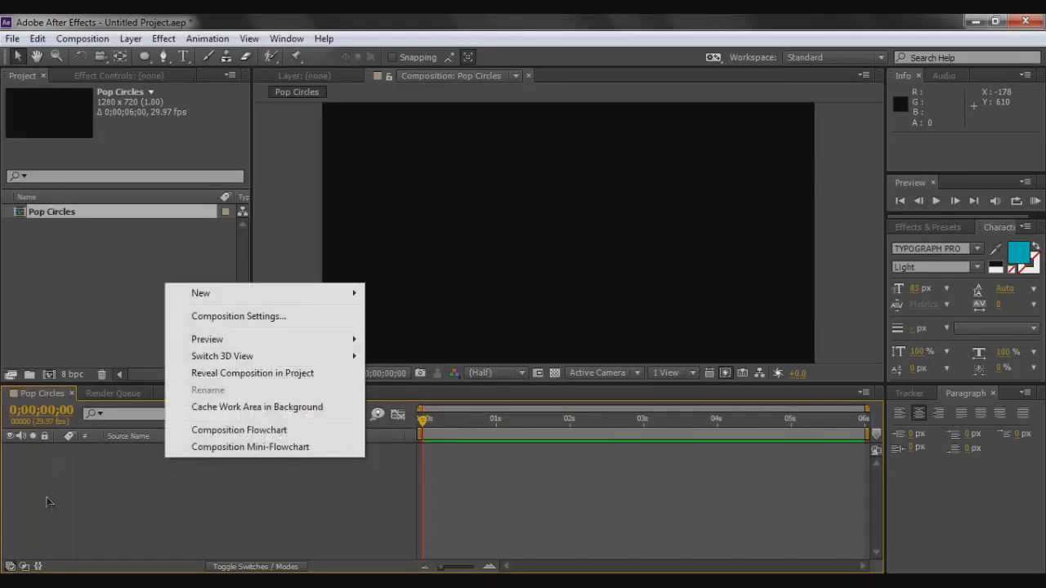
mouse_move(351, 297)
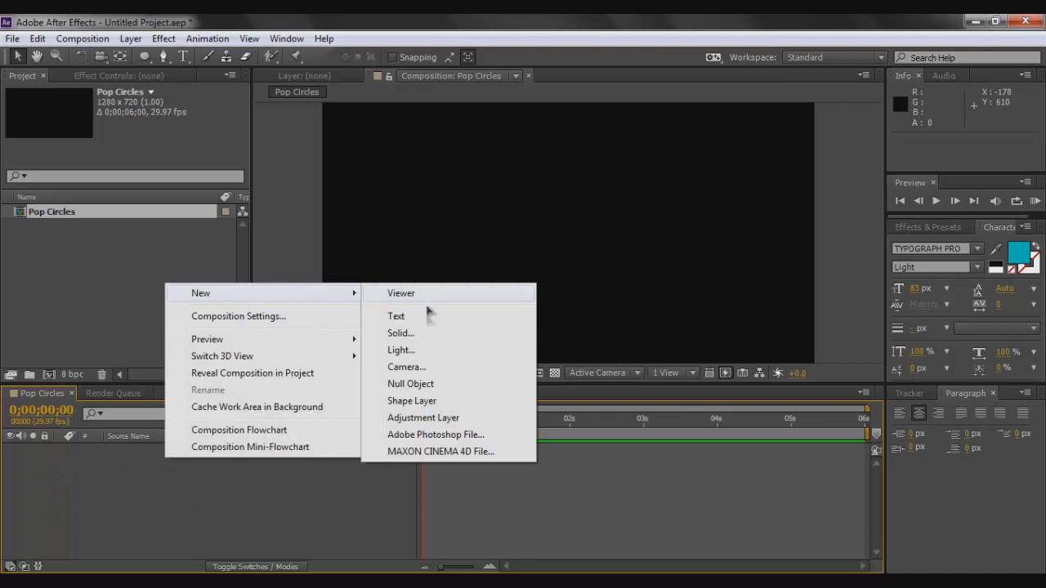
left_click(428, 332)
key("BackSpace")
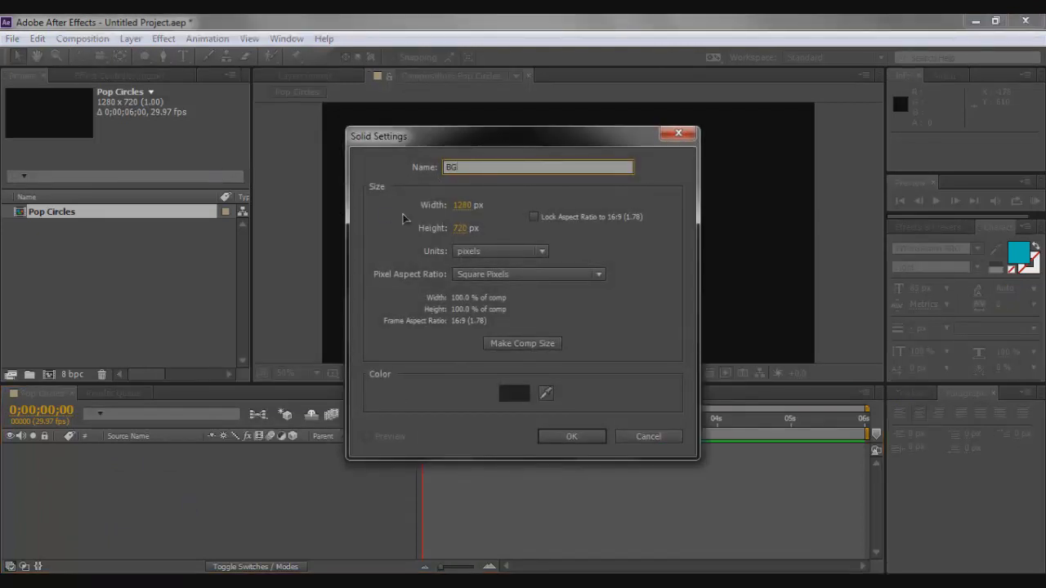
left_click(514, 396)
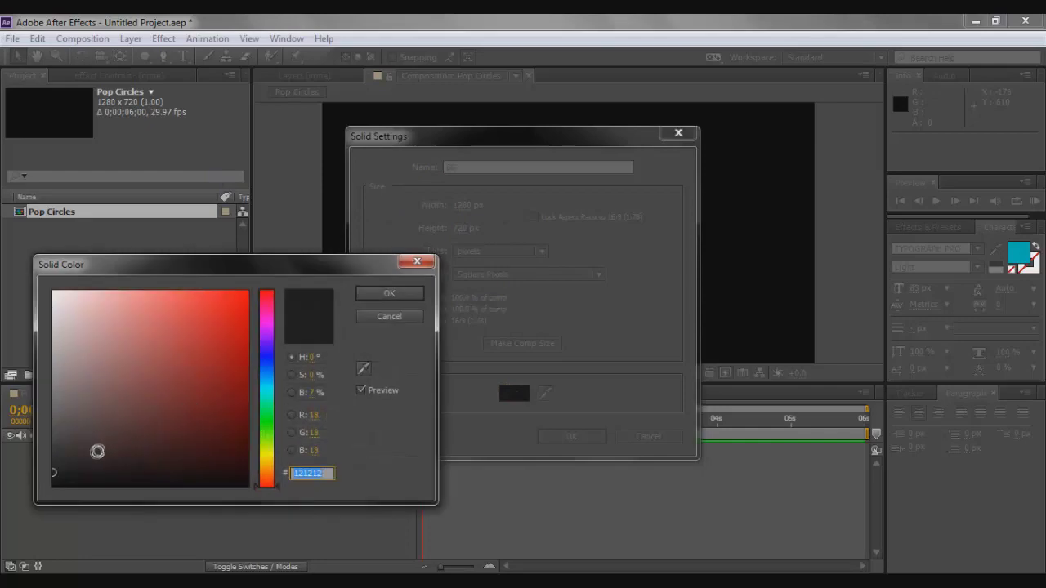
left_click_drag(271, 270, 479, 222)
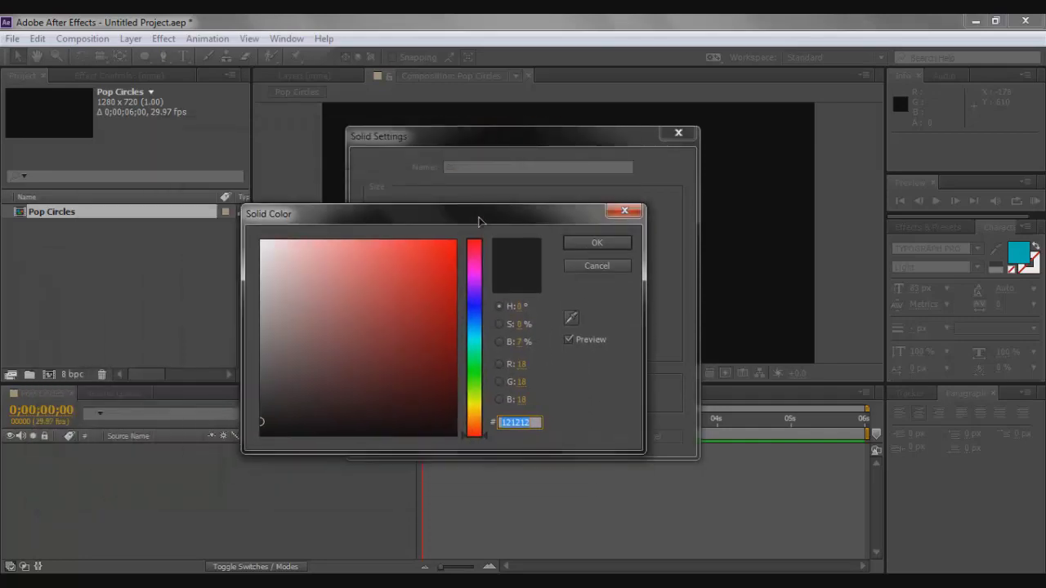
left_click(597, 242)
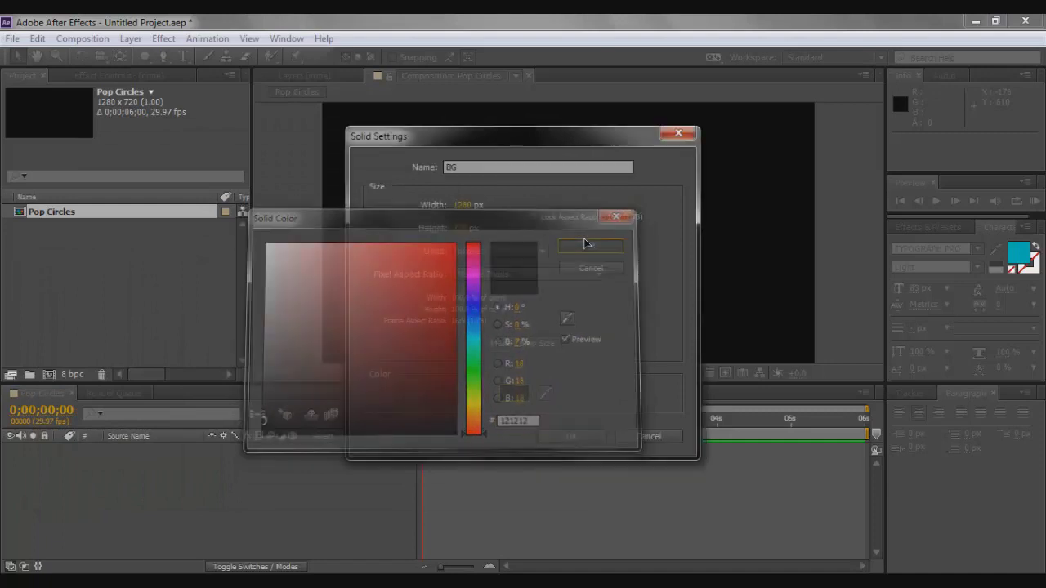
left_click(571, 435)
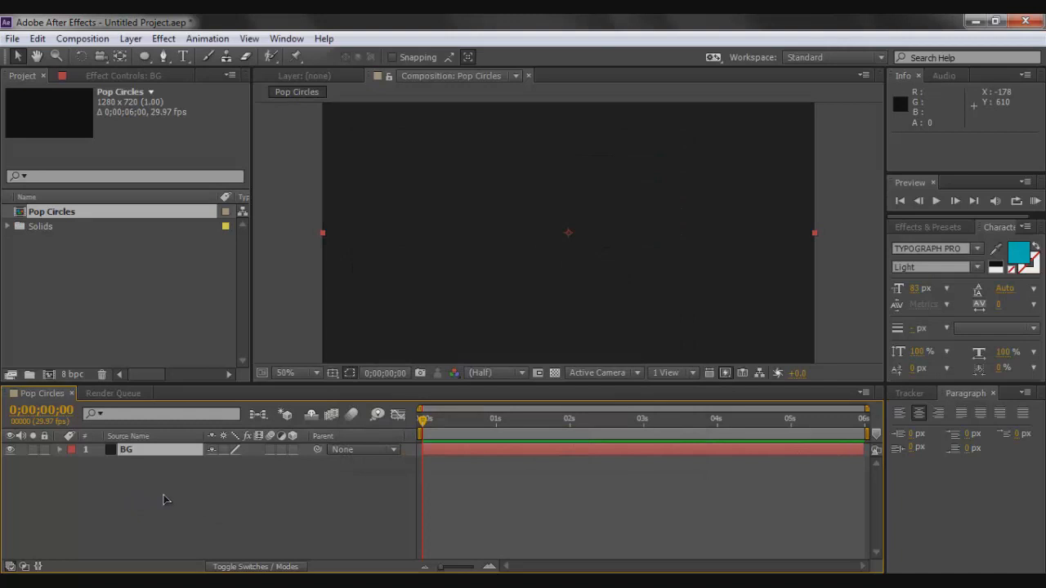
Step: Set the viewer magnification to Fit and deselect the BG layer
left_click(282, 372)
left_click(331, 109)
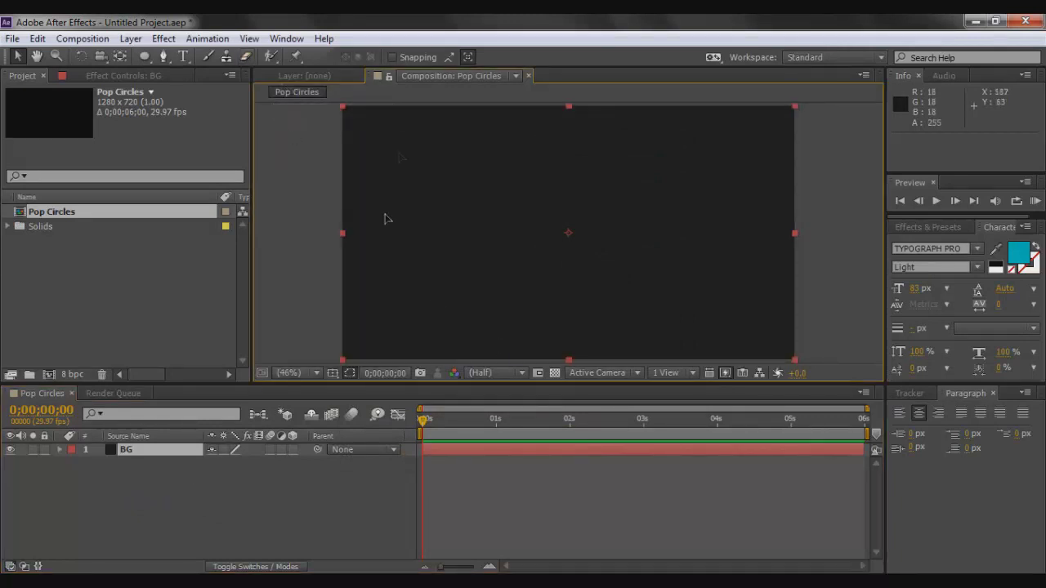
left_click(135, 474)
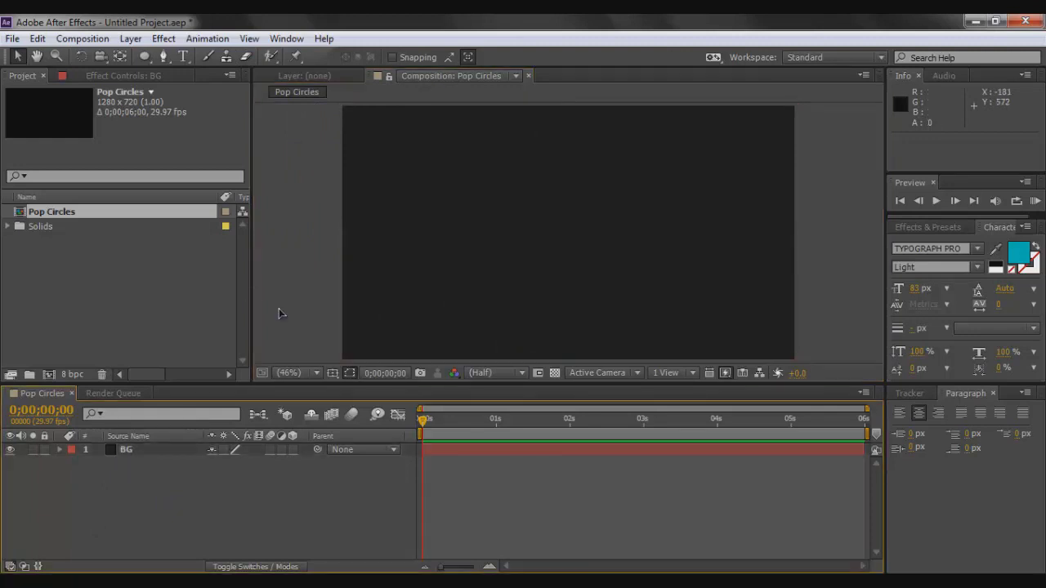
Step: Select the BG layer and switch to the Ellipse Tool
left_click(134, 454)
left_click(131, 480)
left_click(120, 456)
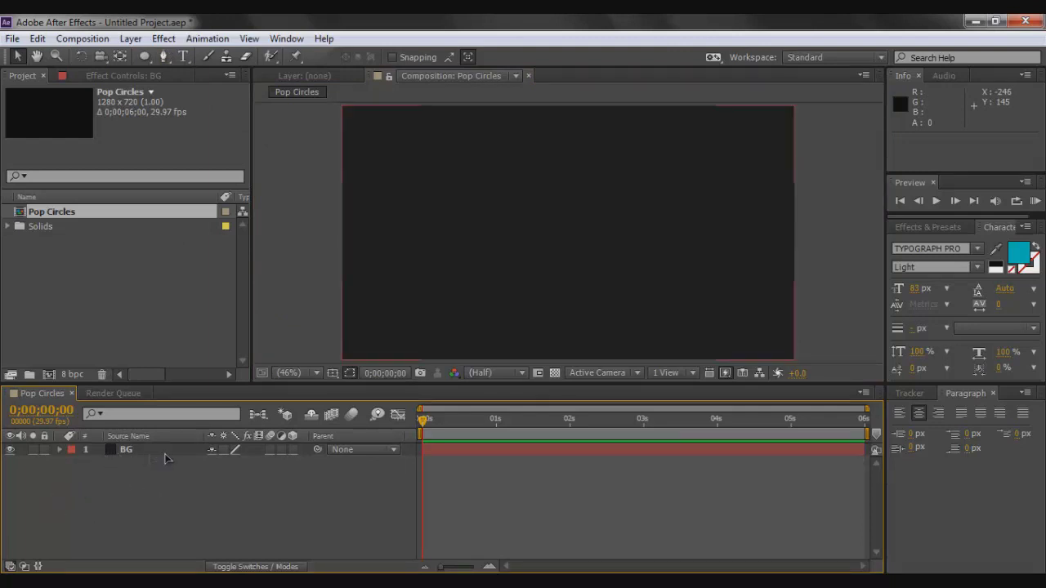
left_click(145, 57)
left_click(196, 56)
left_click_drag(144, 61, 182, 93)
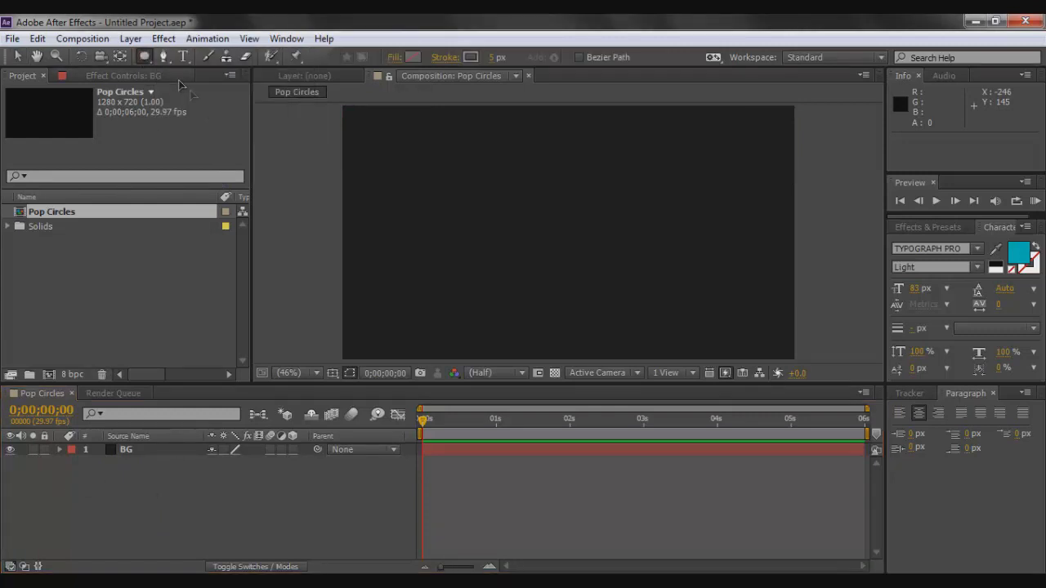
Step: Set the ellipse fill type to None
left_click(408, 58)
left_click(611, 243)
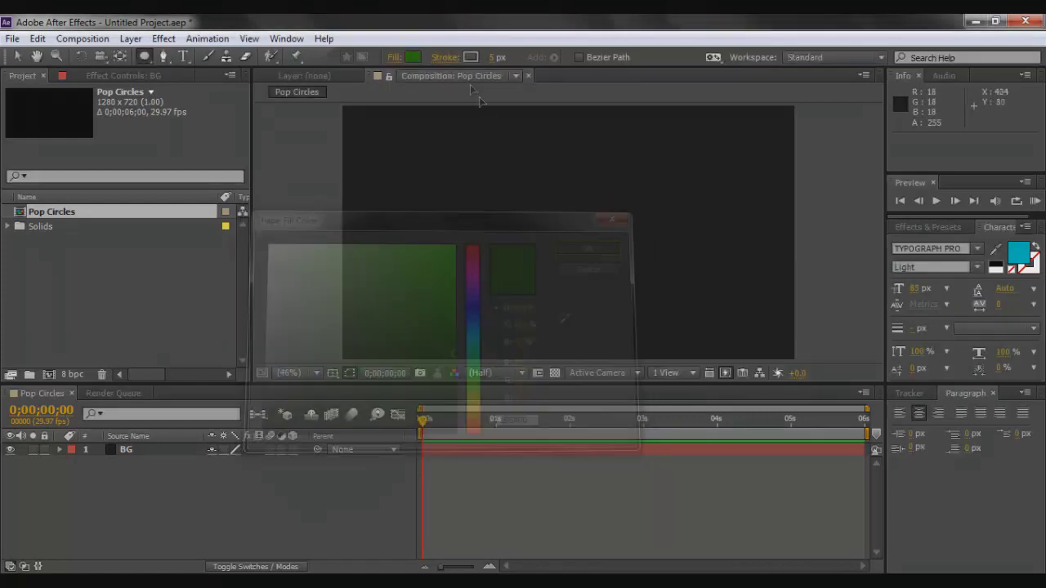
left_click(395, 58)
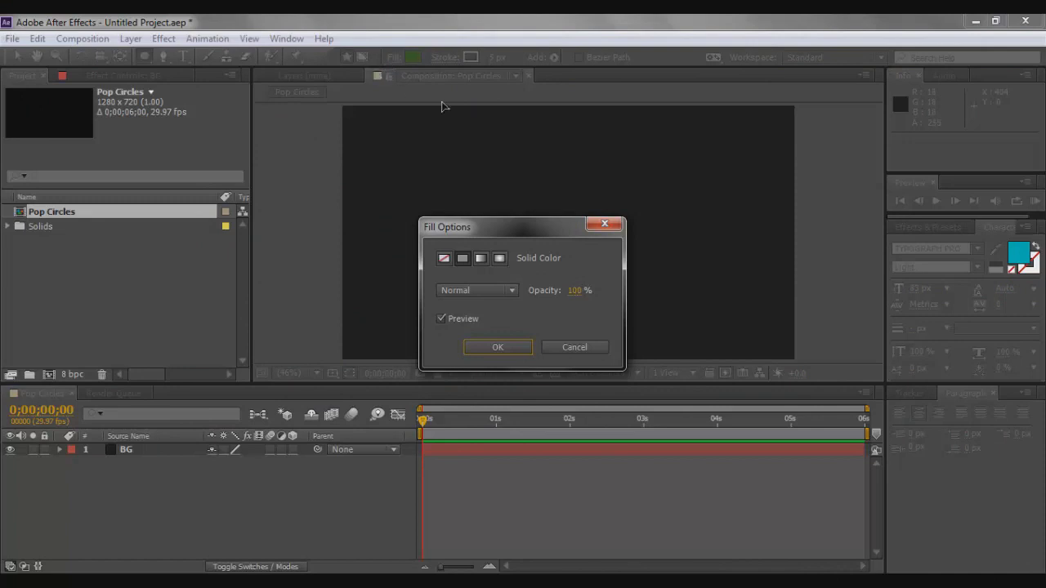
left_click(444, 258)
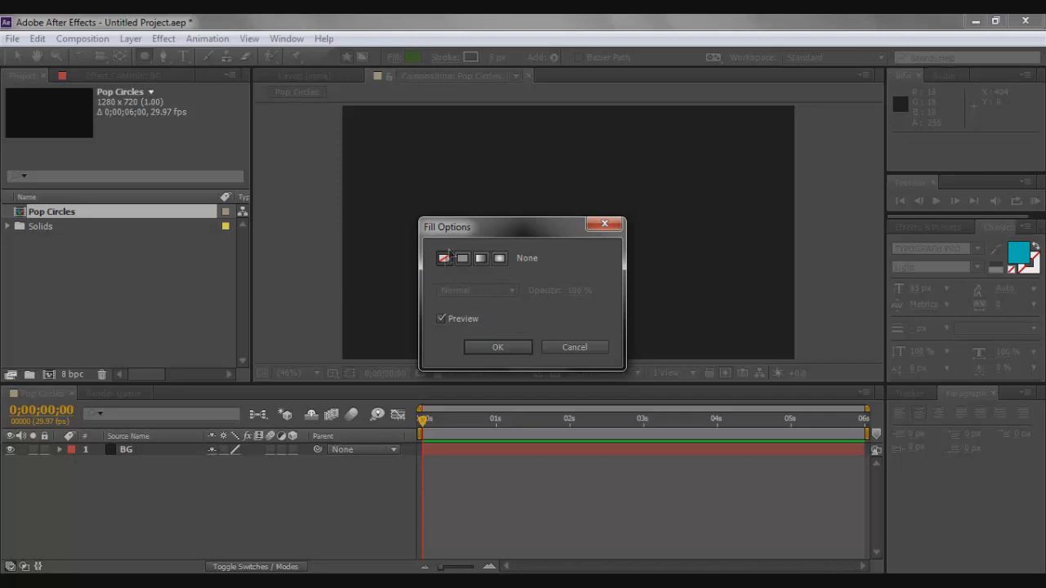
left_click(510, 353)
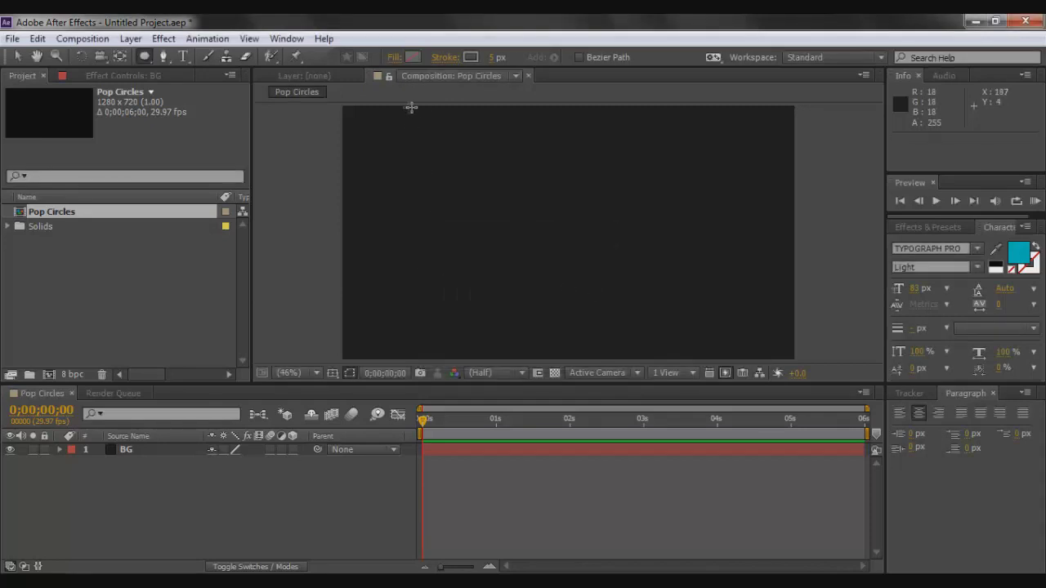
Step: Set the ellipse stroke colour to teal 008060
left_click(469, 57)
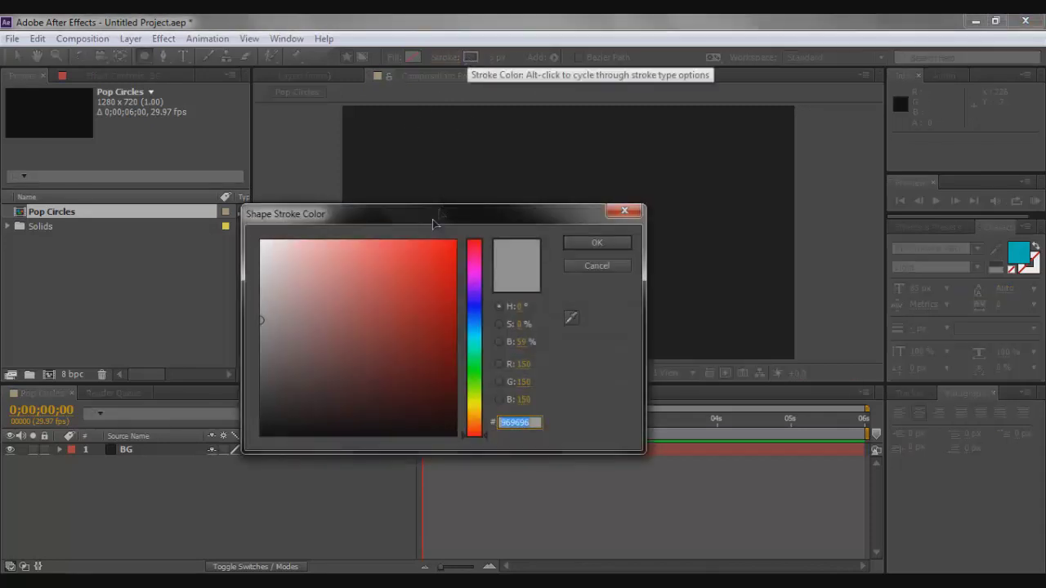
left_click_drag(369, 302, 487, 354)
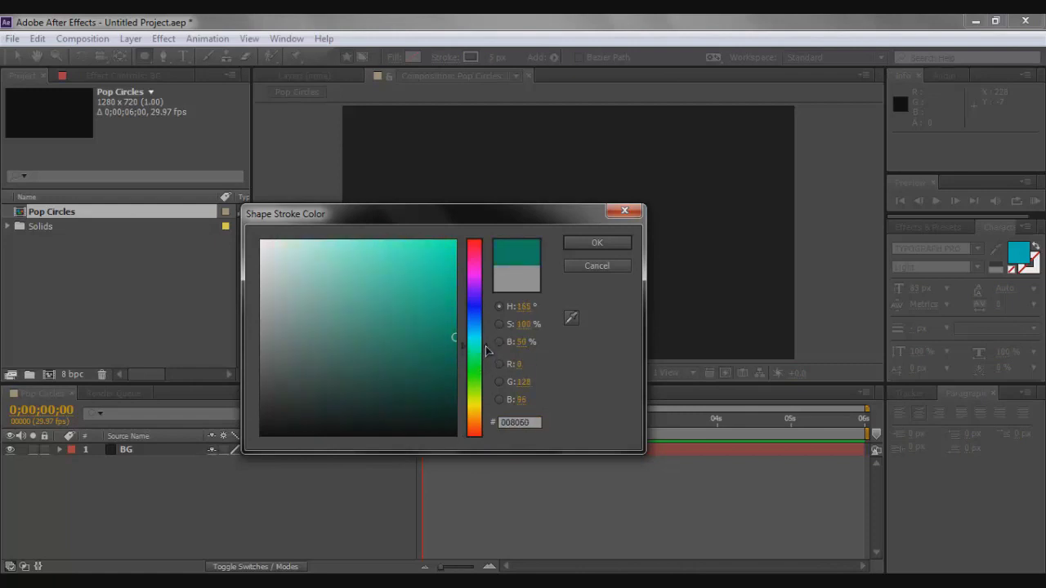
left_click_drag(537, 422, 463, 421)
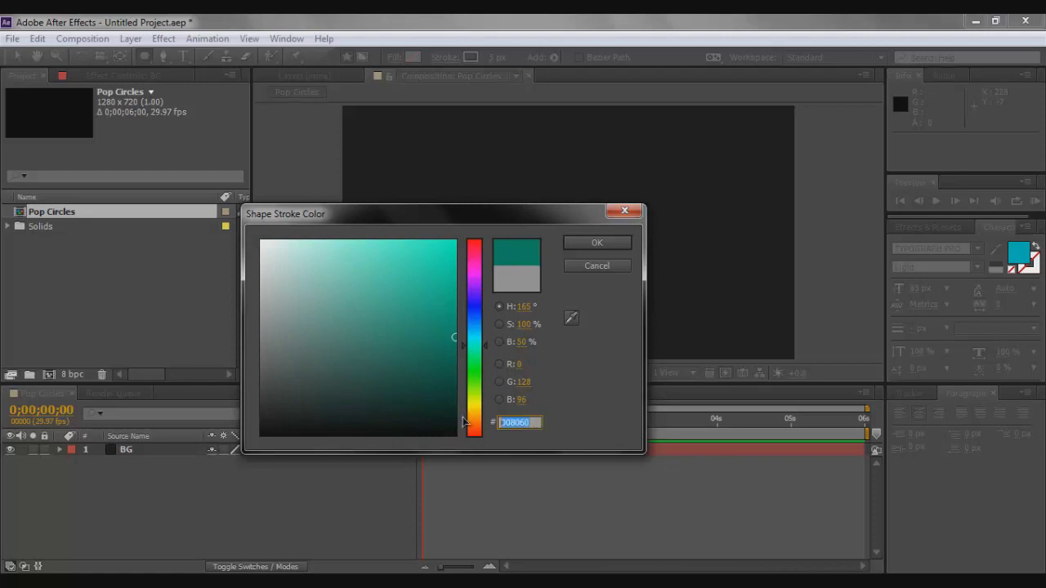
left_click(610, 246)
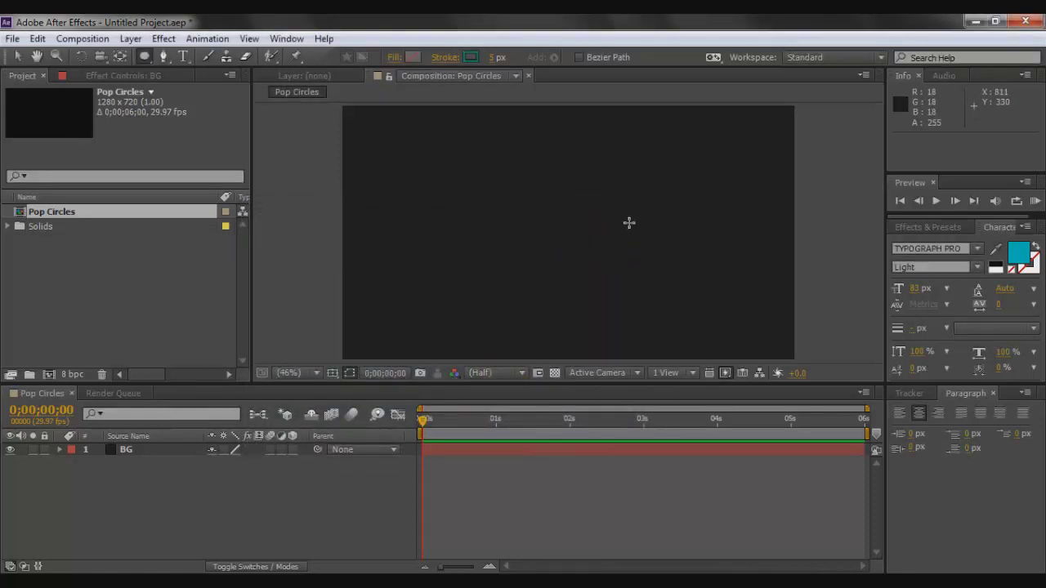
Step: Draw a teal circle at the composition centre and rename its layer 'Circle 1'
left_click_drag(515, 181, 613, 295)
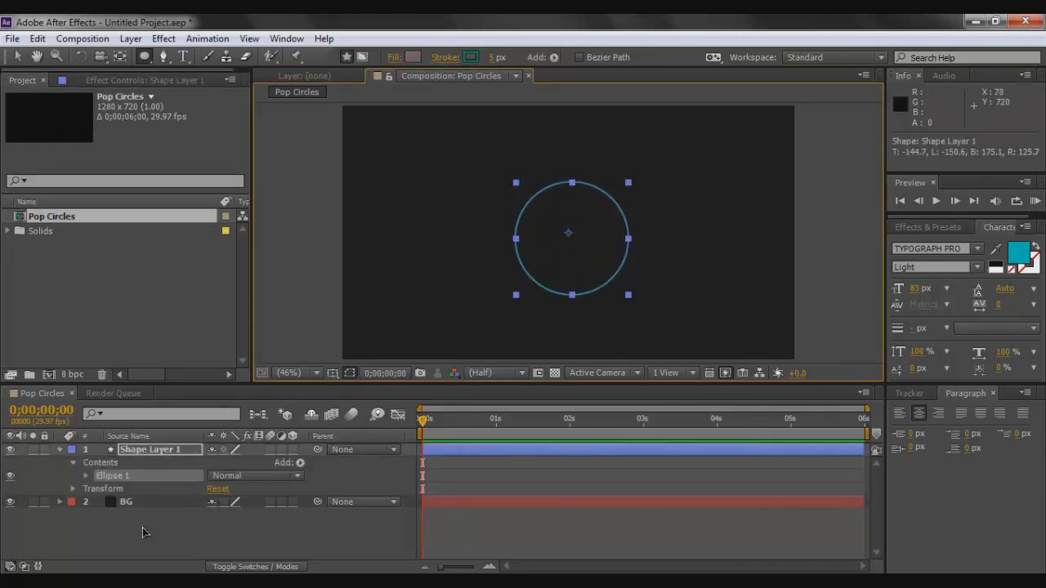
left_click(150, 452)
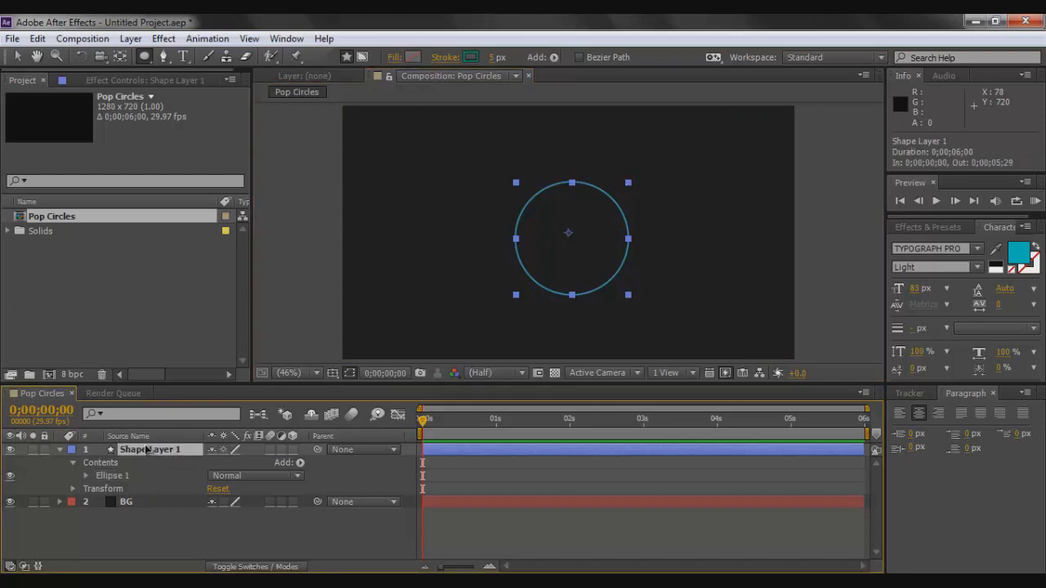
key("Return")
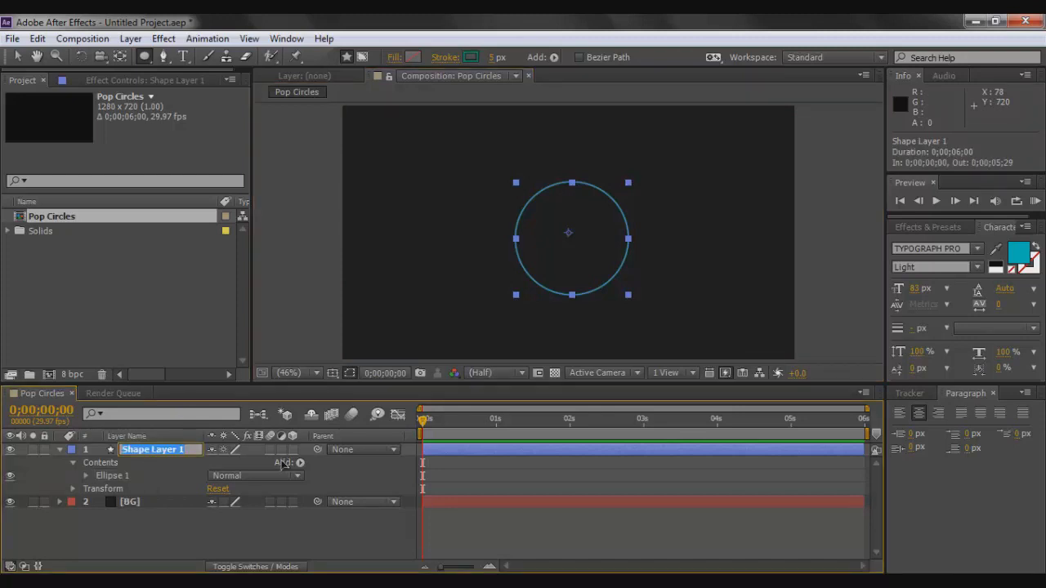
type("Circle 1")
key("Return")
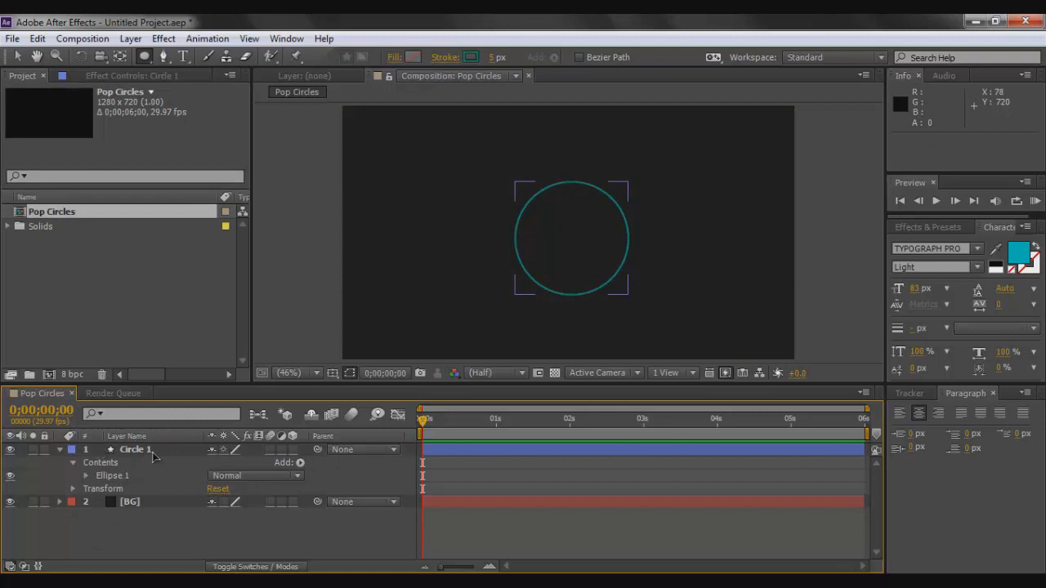
left_click(154, 456)
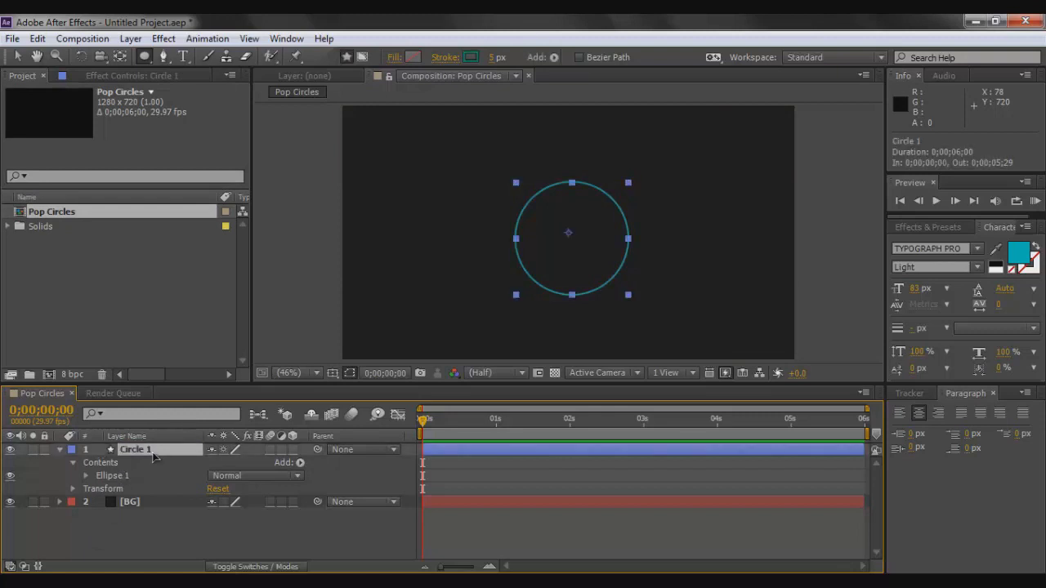
Step: Expand Circle 1's Contents > Ellipse 1 > Stroke 1 to reveal Stroke Width
left_click(101, 463)
left_click(75, 463)
left_click(74, 463)
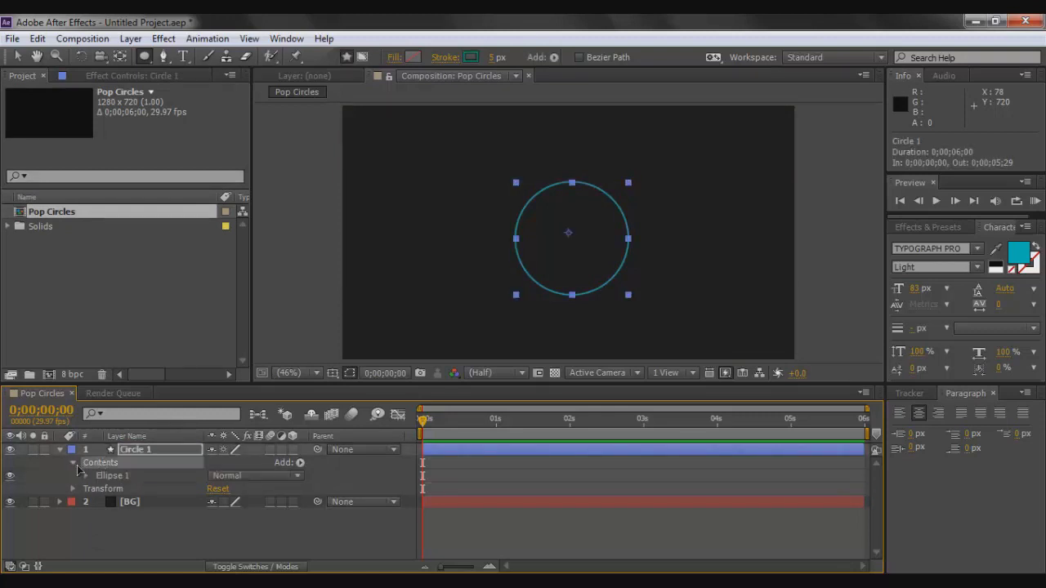
left_click(87, 476)
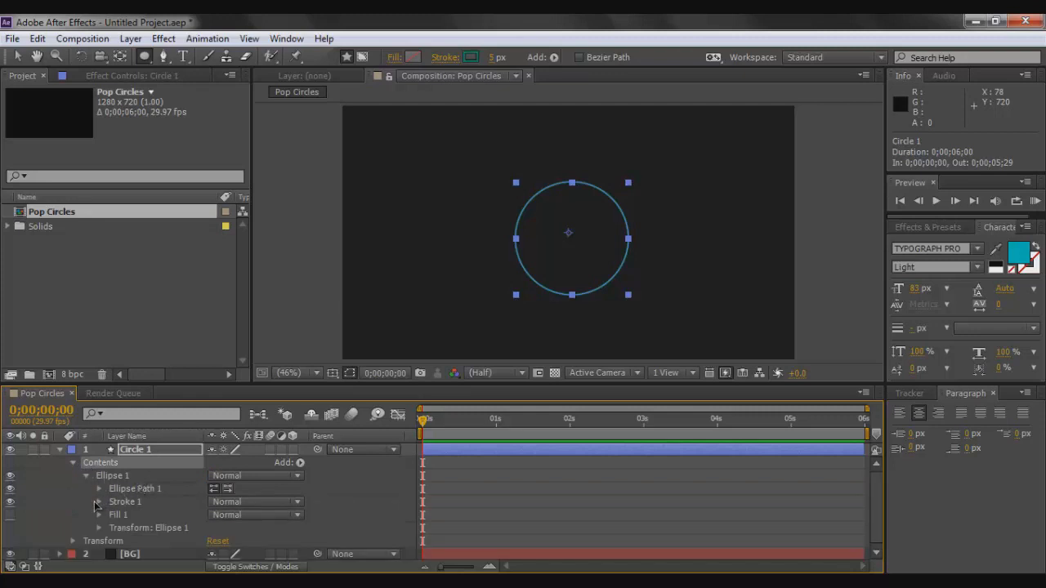
left_click(99, 502)
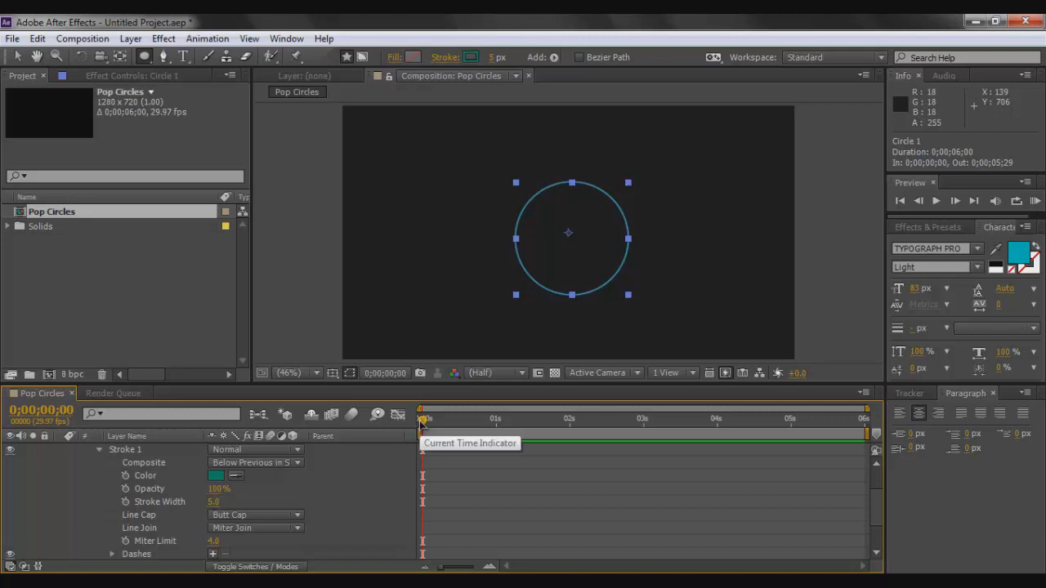
Step: Keyframe Stroke Width at 0 on frame 16, 26 on frame 18, and 0 on frame 20
left_click_drag(425, 421, 464, 422)
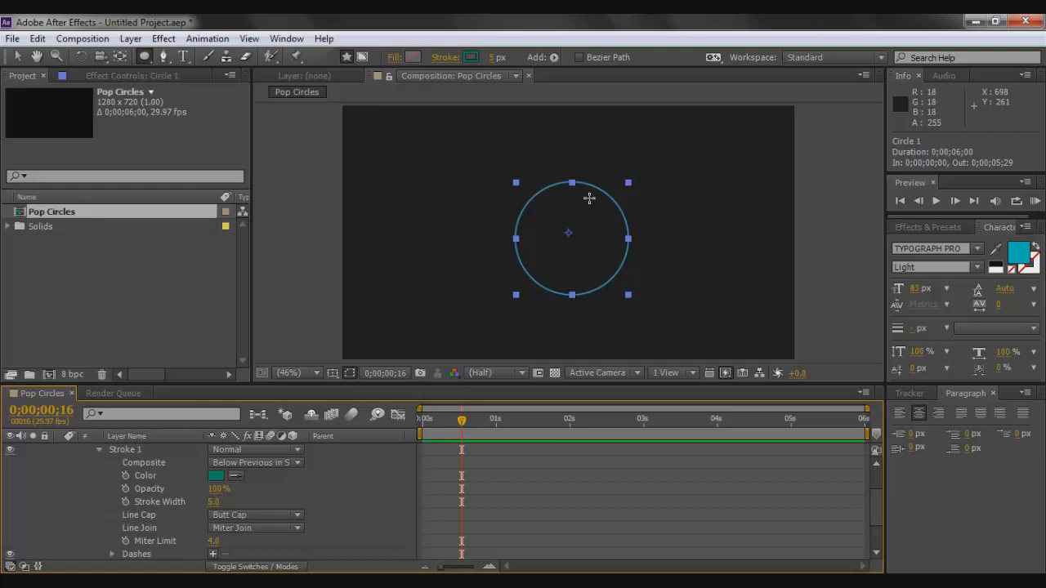
left_click(126, 501)
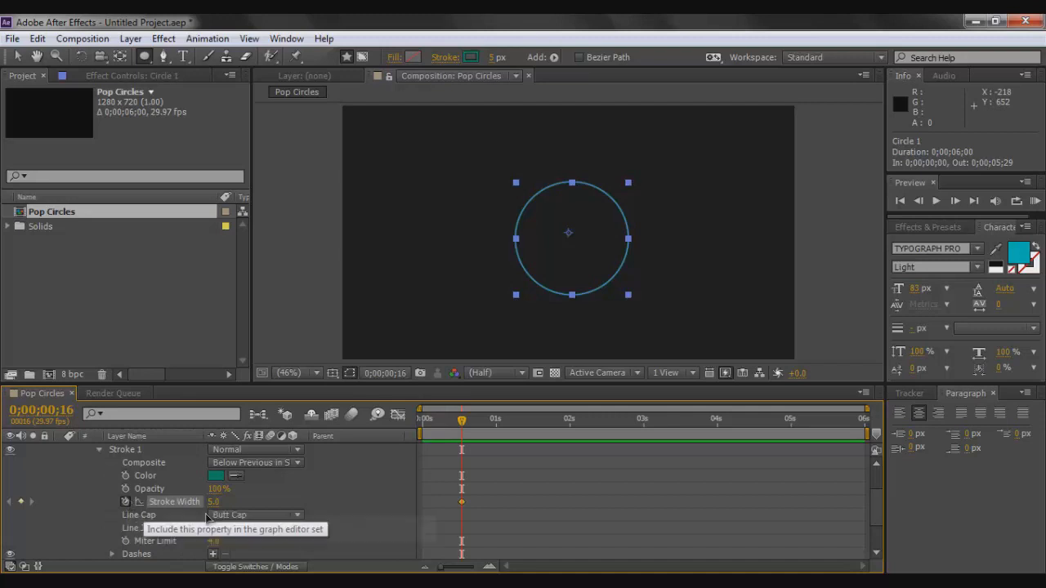
left_click_drag(215, 502, 212, 502)
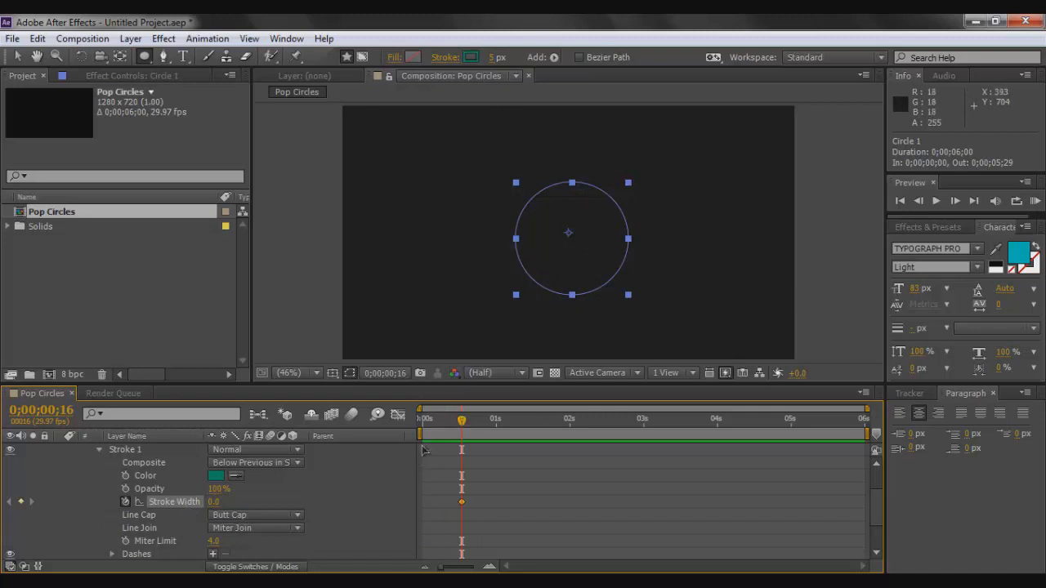
left_click_drag(462, 420, 467, 422)
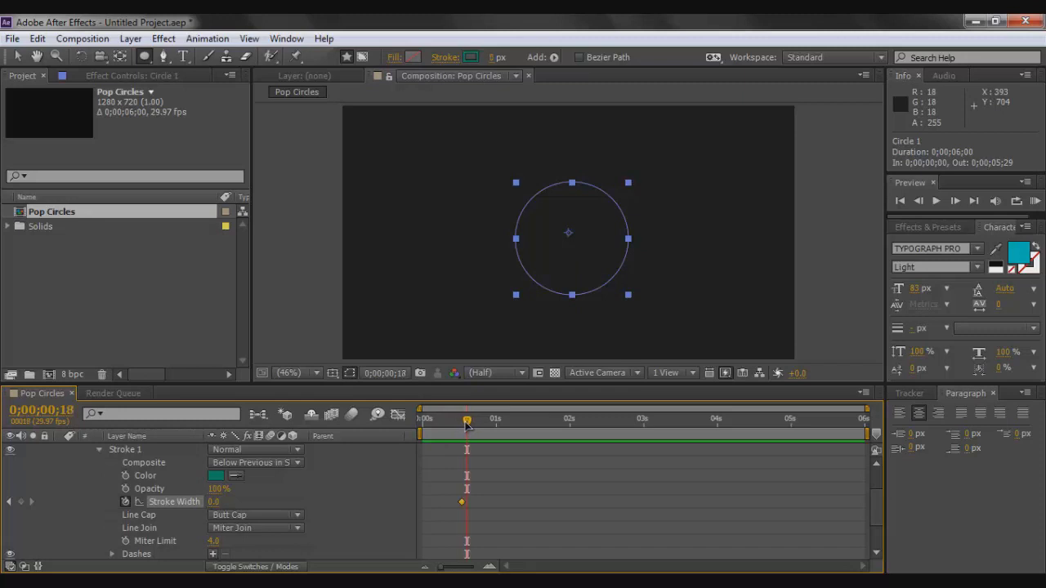
left_click_drag(215, 502, 241, 505)
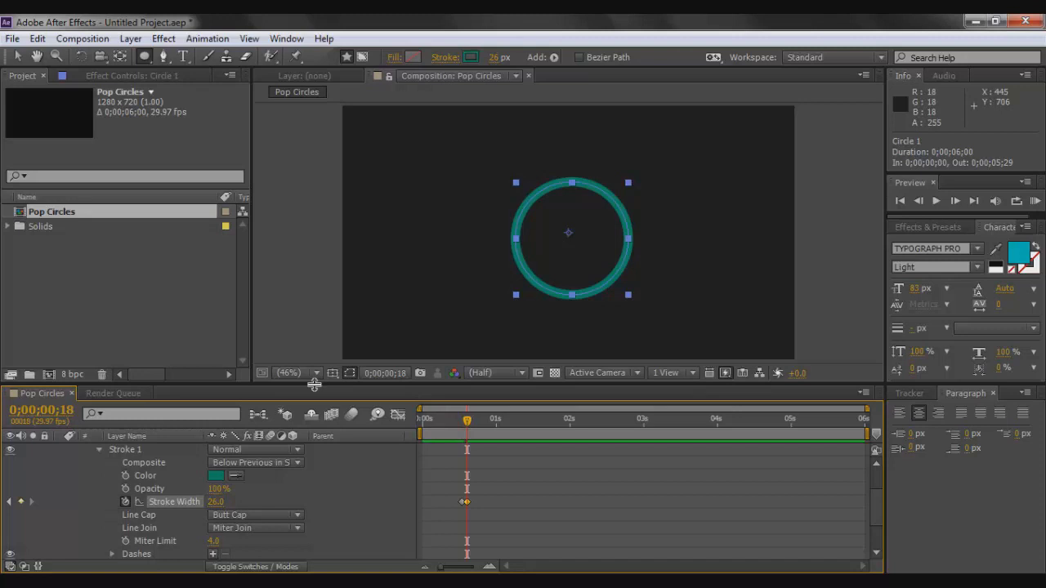
left_click(473, 420)
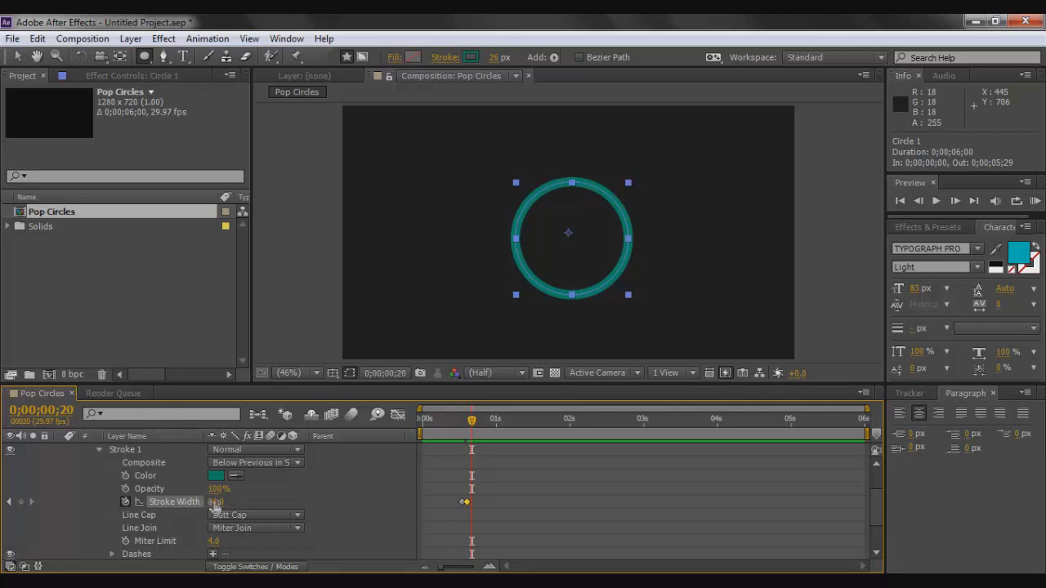
left_click_drag(213, 502, 188, 502)
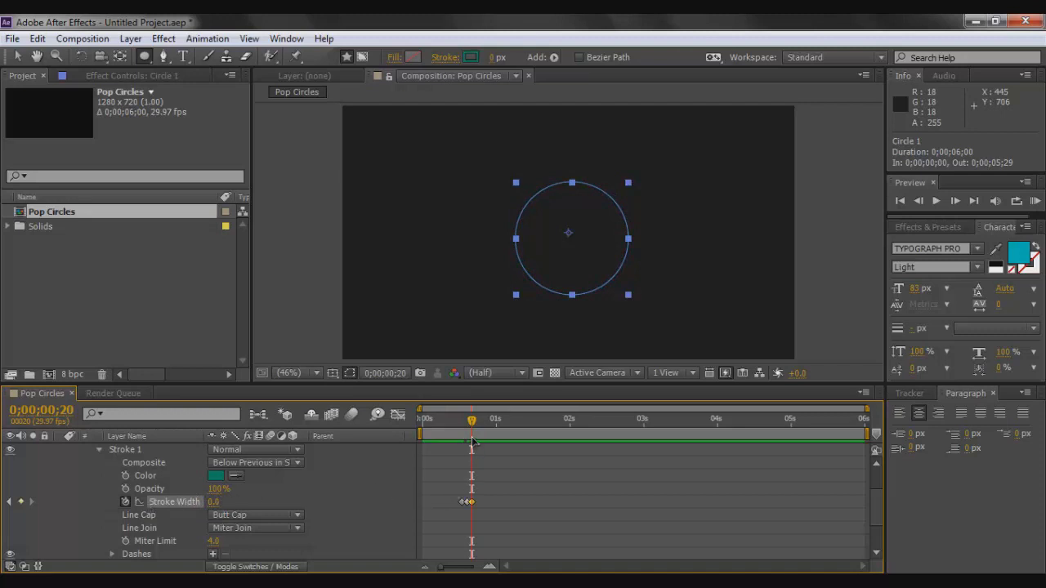
key("Home")
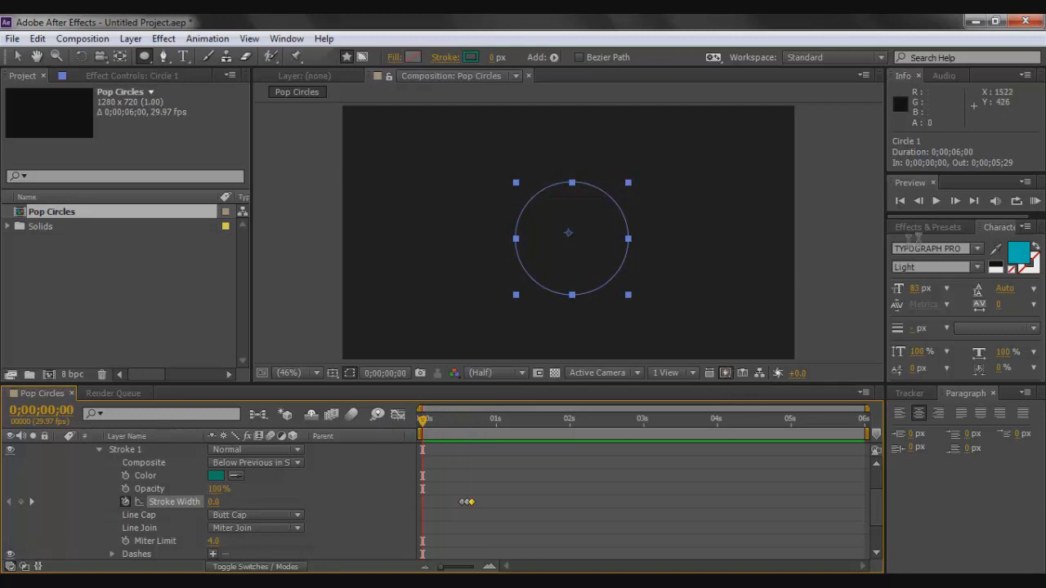
Step: Preview the stroke pop animation and scrub through it to check the keyframes
key("space")
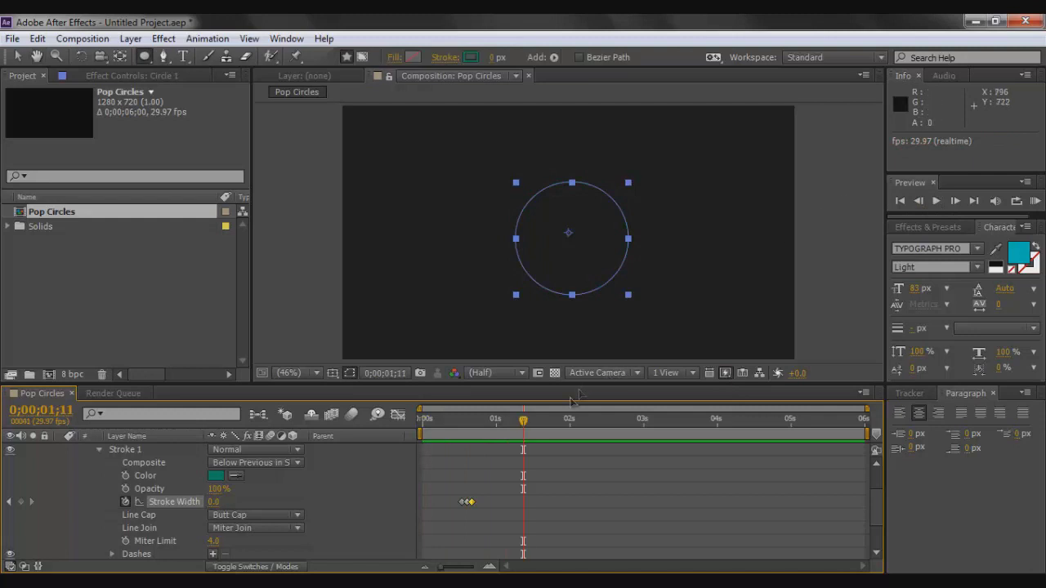
key("space")
key("space")
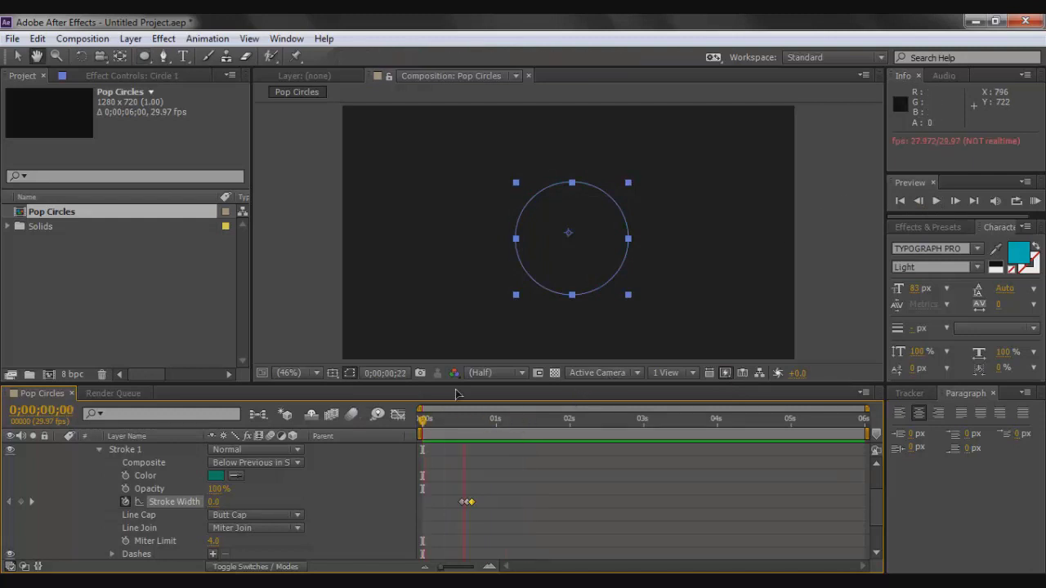
left_click(473, 502)
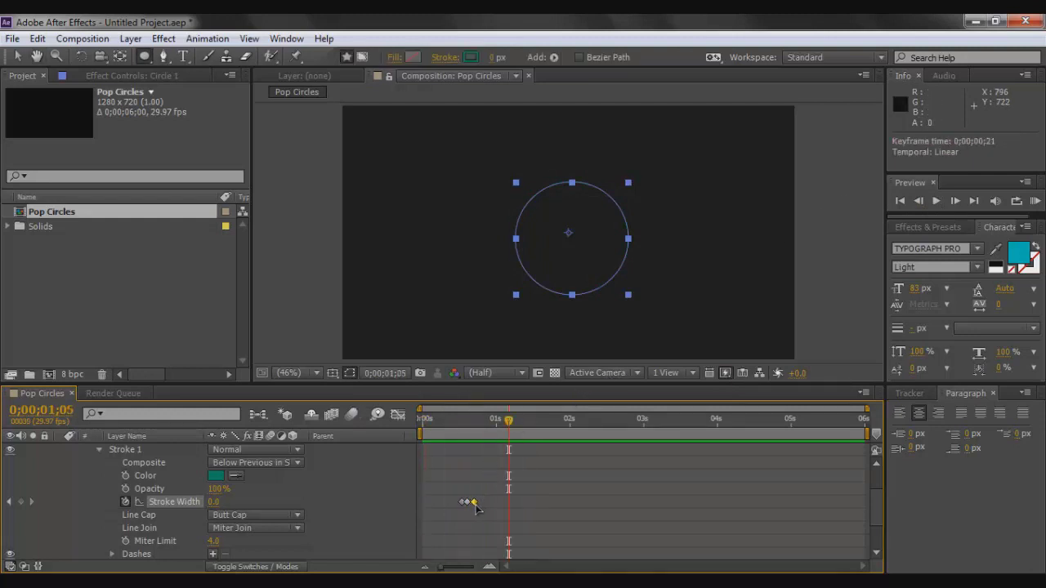
left_click_drag(508, 422, 443, 420)
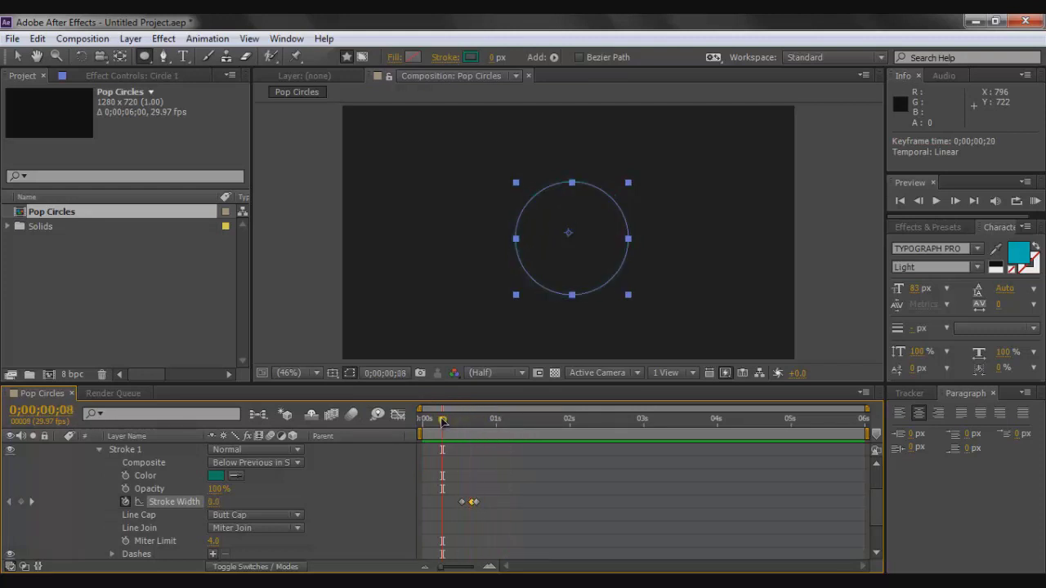
key("space")
key("space")
left_click_drag(511, 421, 379, 406)
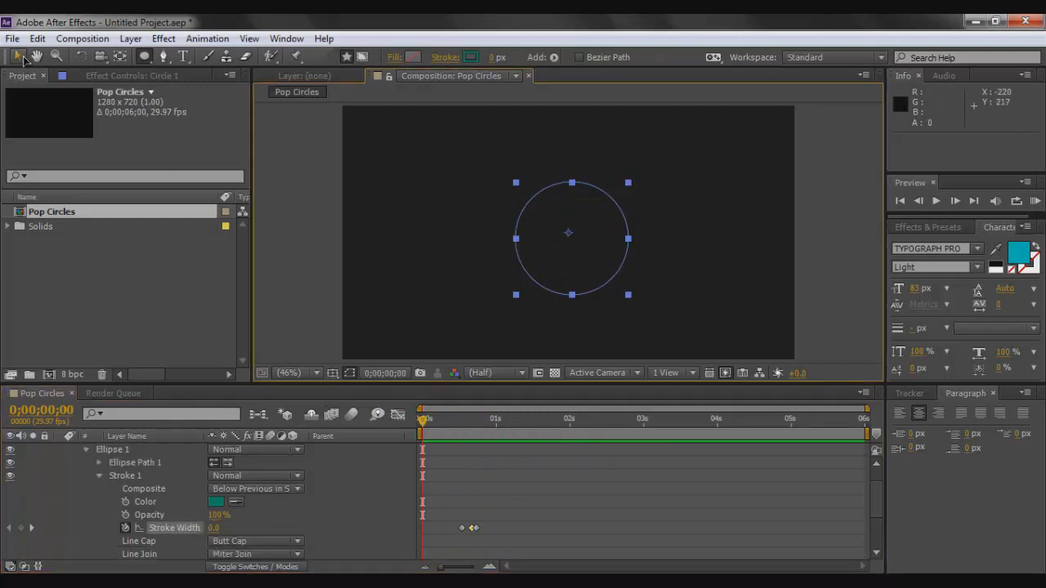
Step: Return to the Selection tool, deselect everything, and replay the preview from the start
left_click(20, 57)
left_click(300, 250)
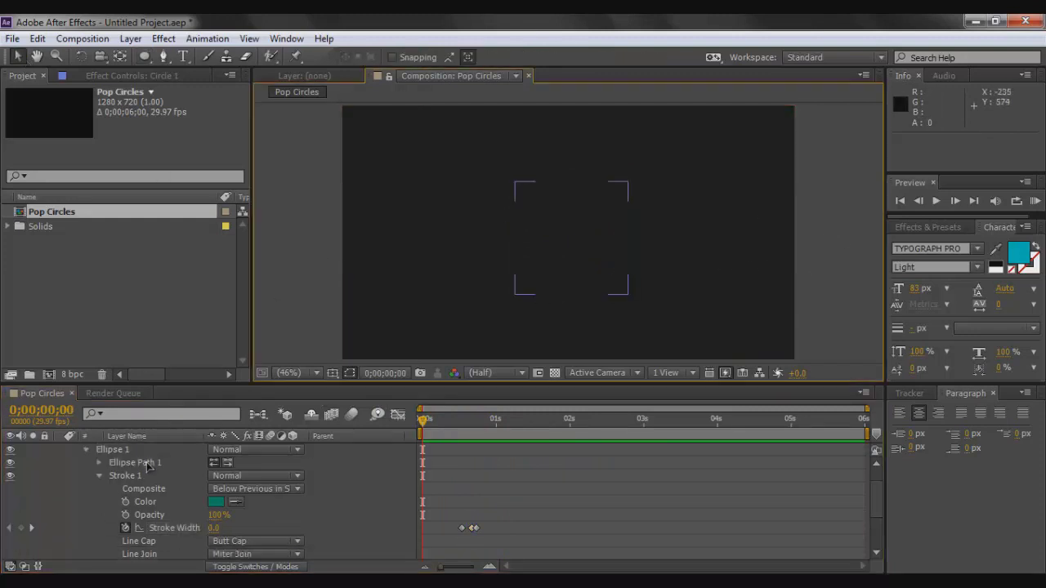
left_click_drag(877, 499, 876, 472)
key("space")
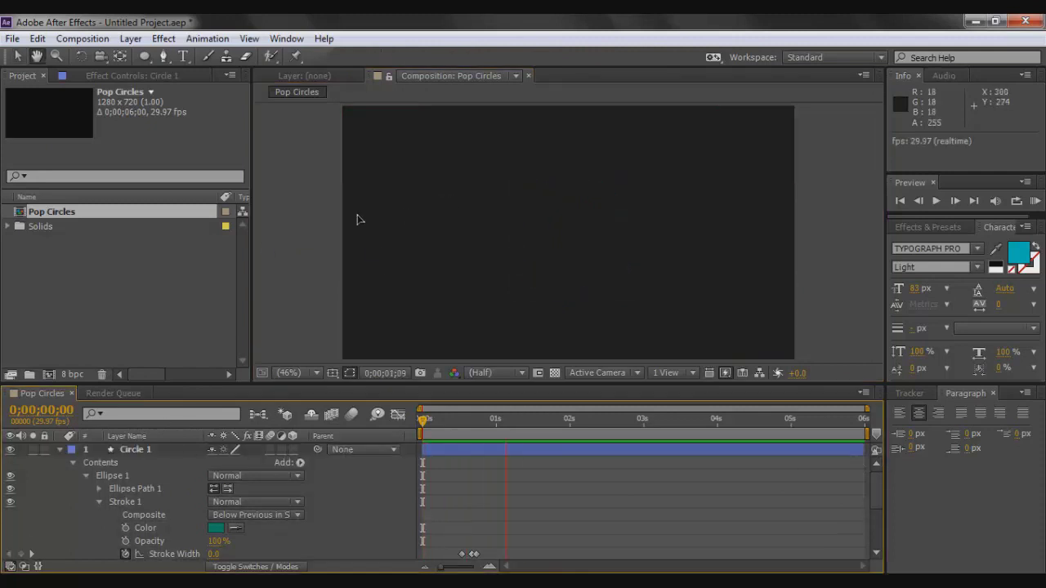
left_click_drag(423, 463, 570, 463)
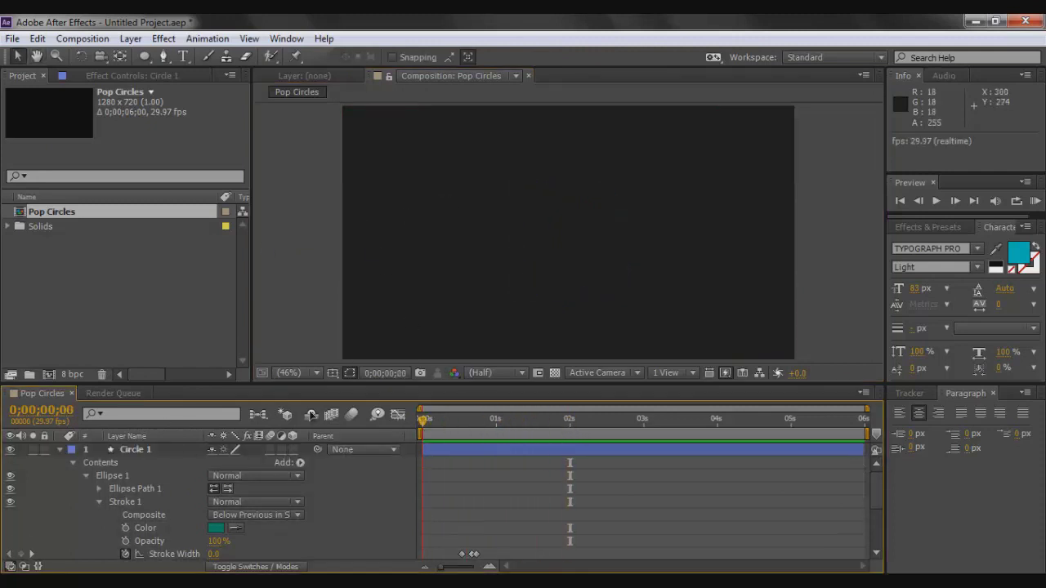
key("space")
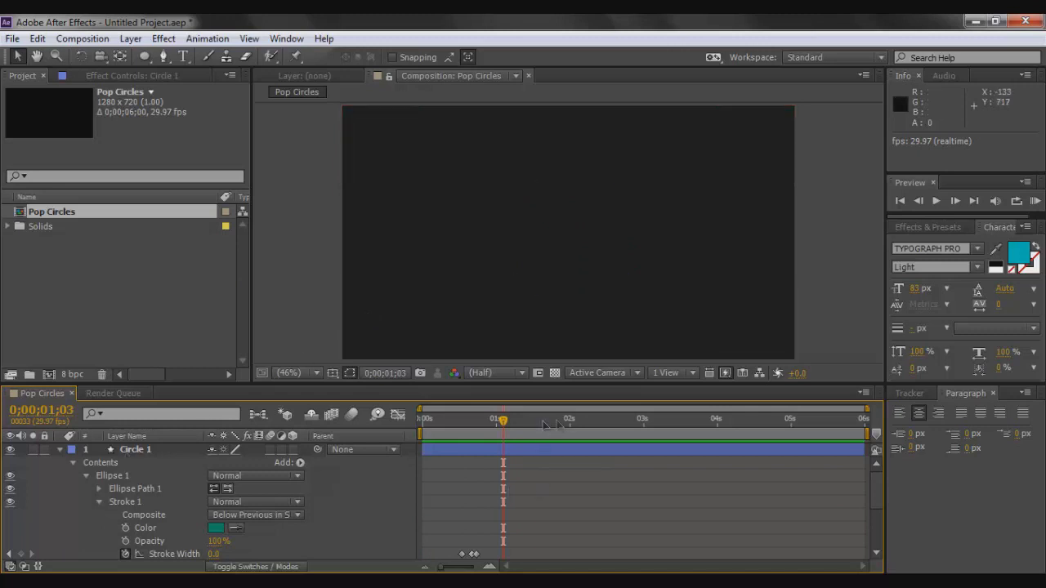
key("KP_0")
key("KP_0")
left_click_drag(503, 418, 422, 418)
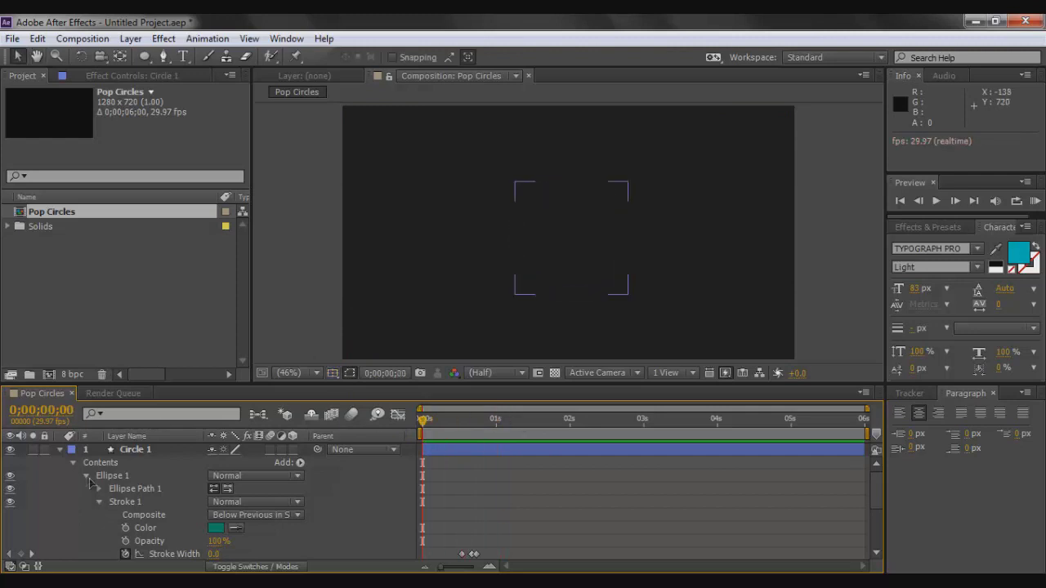
Step: Collapse Stroke 1, Ellipse 1, Contents and the Circle 1 layer, then select Circle 1
left_click(98, 502)
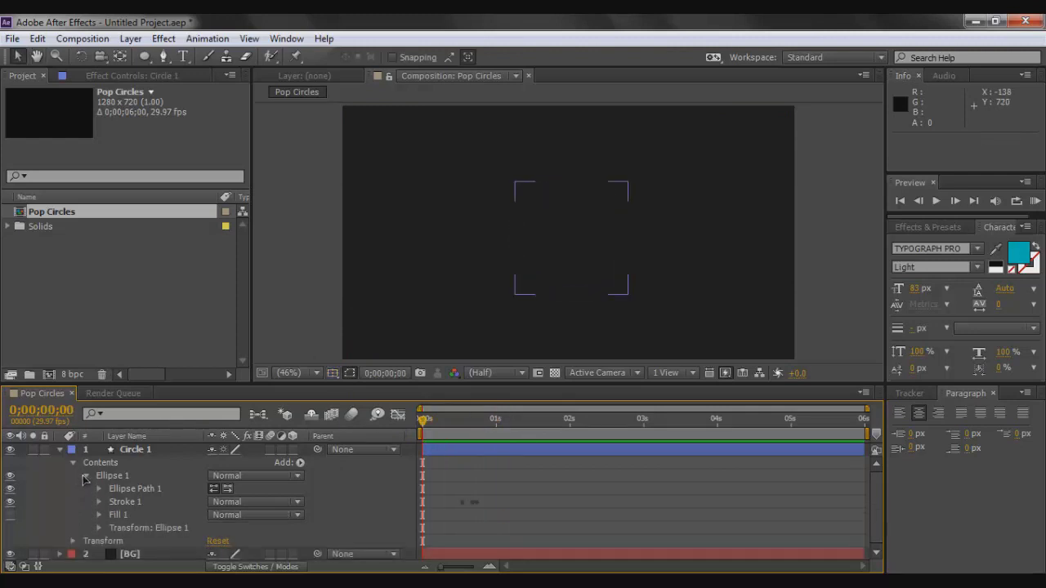
left_click(84, 476)
left_click(70, 462)
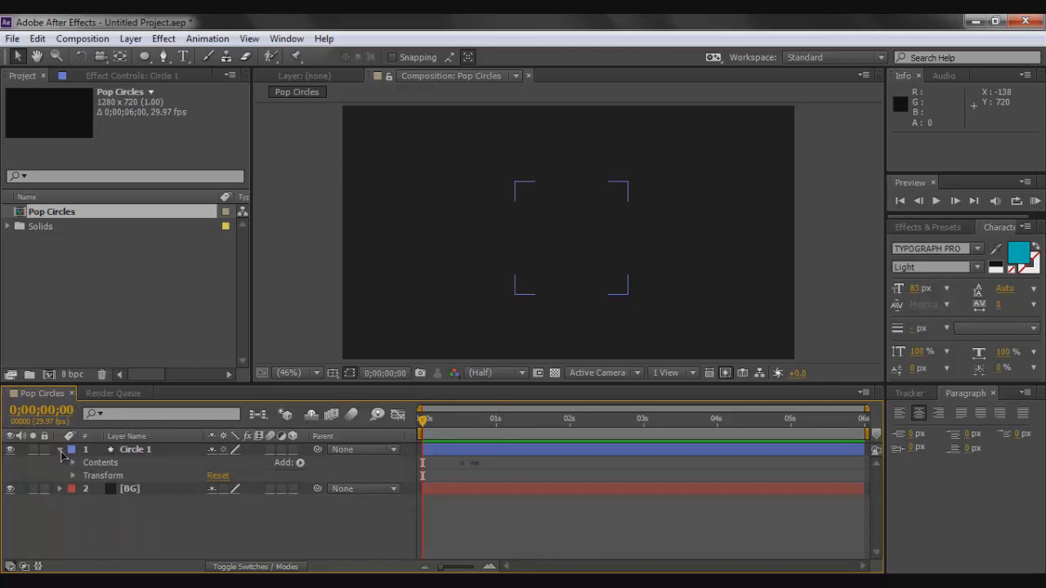
left_click(60, 451)
left_click(156, 451)
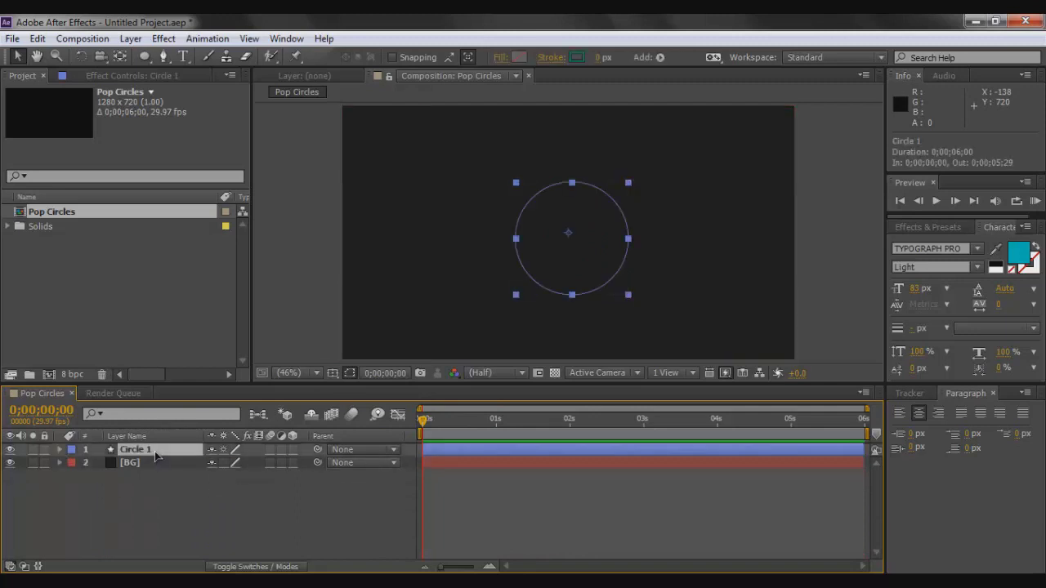
Step: Apply the Venetian Blinds effect to Circle 1 and move to frame 20
right_click(155, 454)
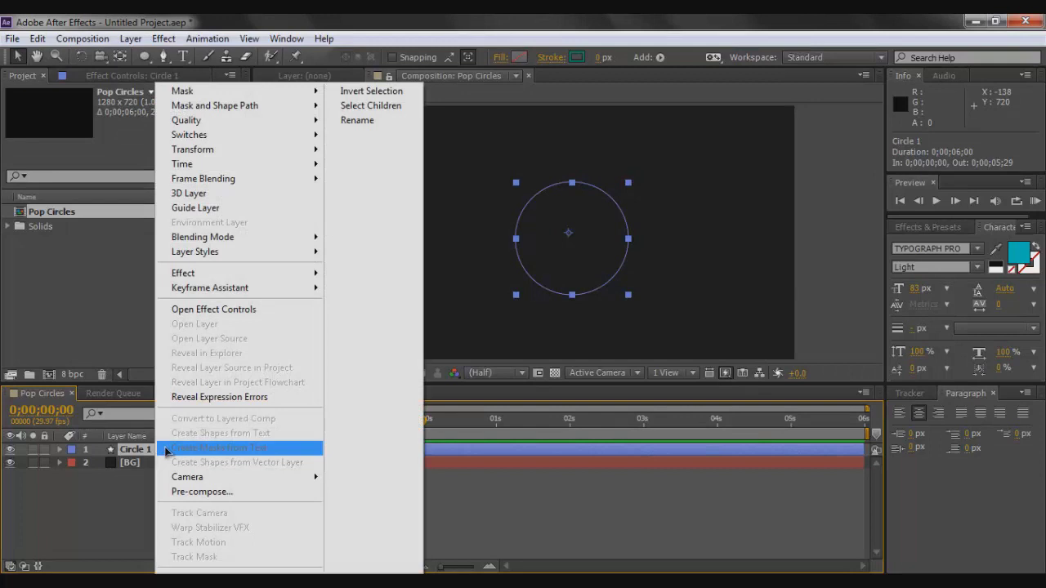
mouse_move(231, 278)
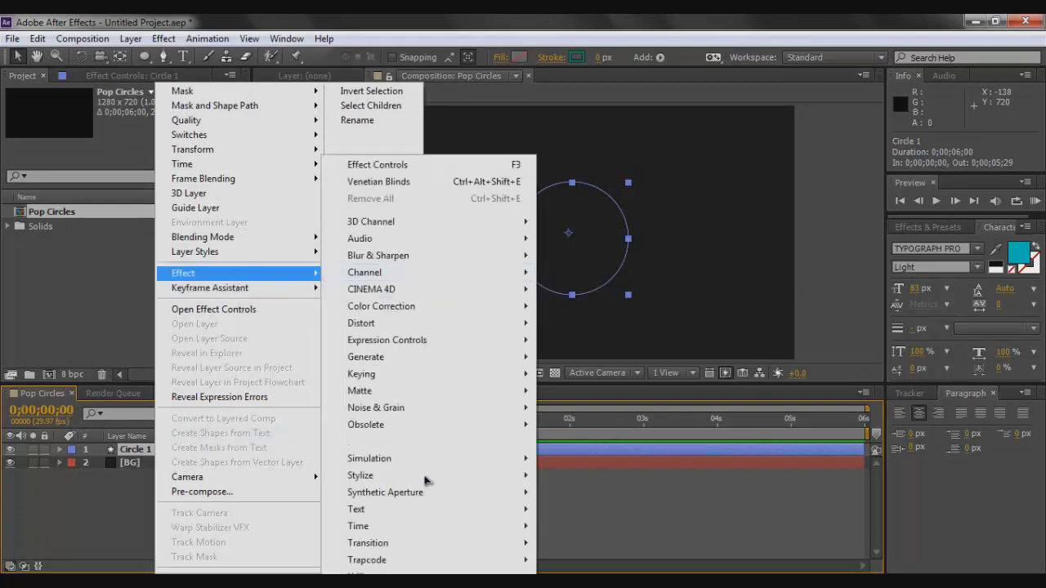
mouse_move(462, 548)
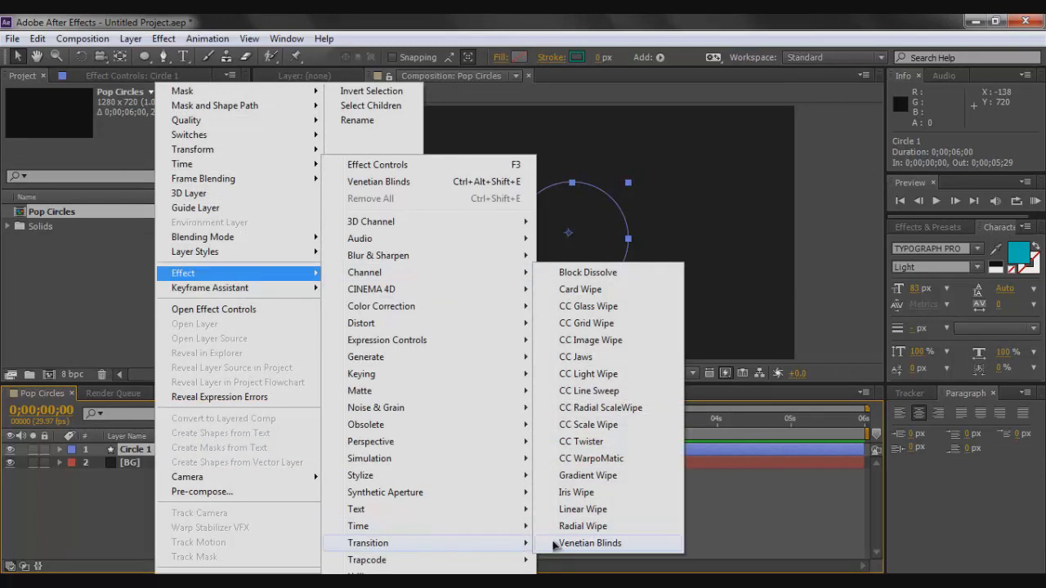
left_click(589, 544)
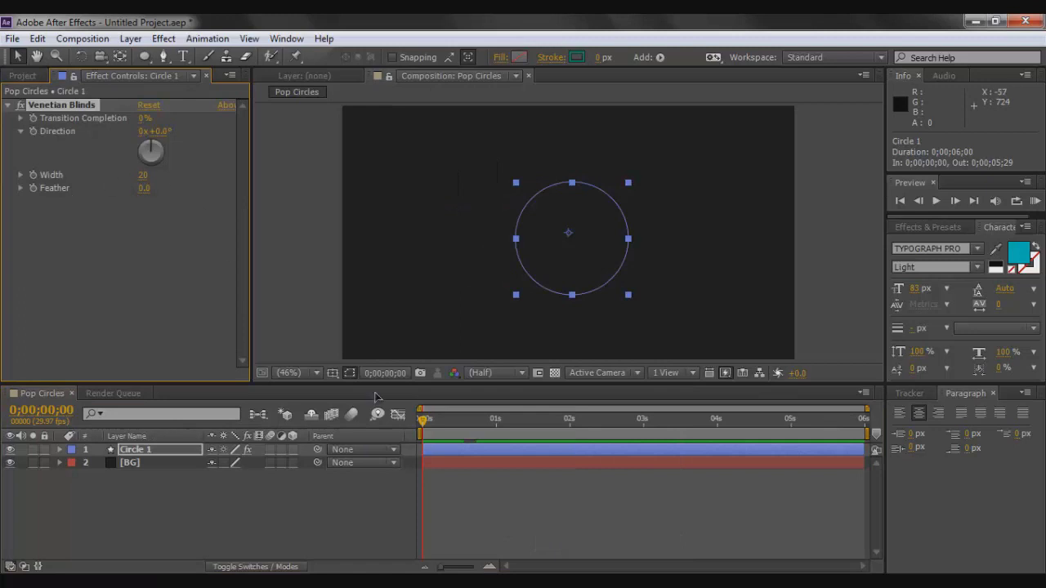
left_click_drag(422, 419, 472, 423)
left_click(73, 450)
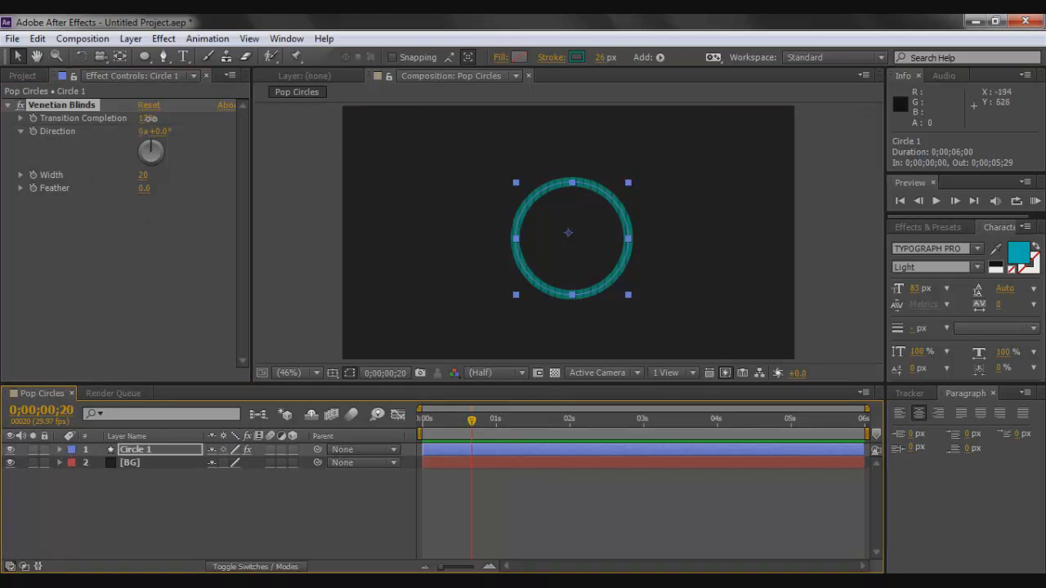
Step: Set Venetian Blinds to 50% Transition Completion, Width 36, and Direction 45°
left_click_drag(157, 118, 180, 118)
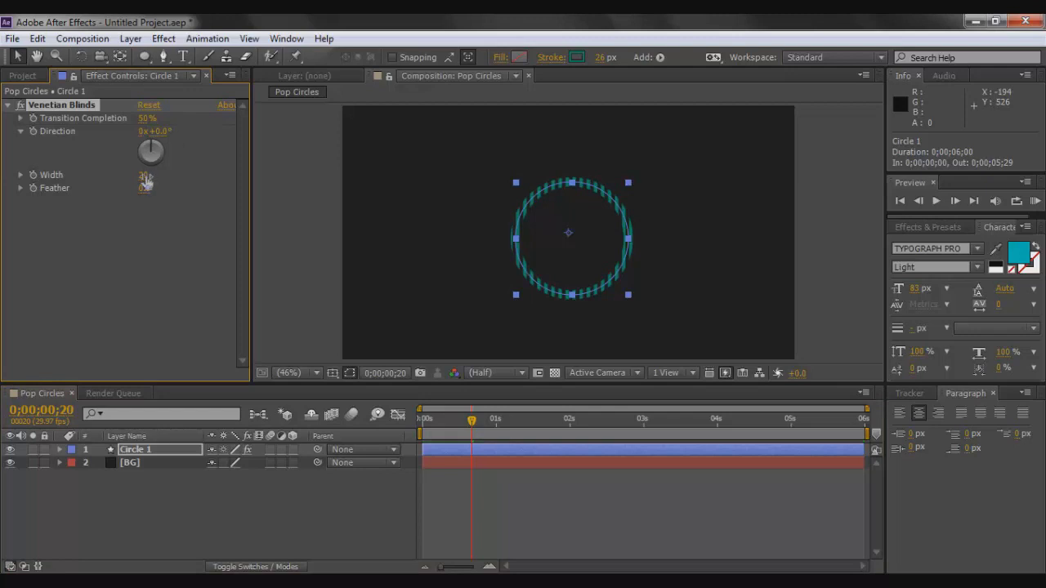
left_click_drag(147, 175, 157, 174)
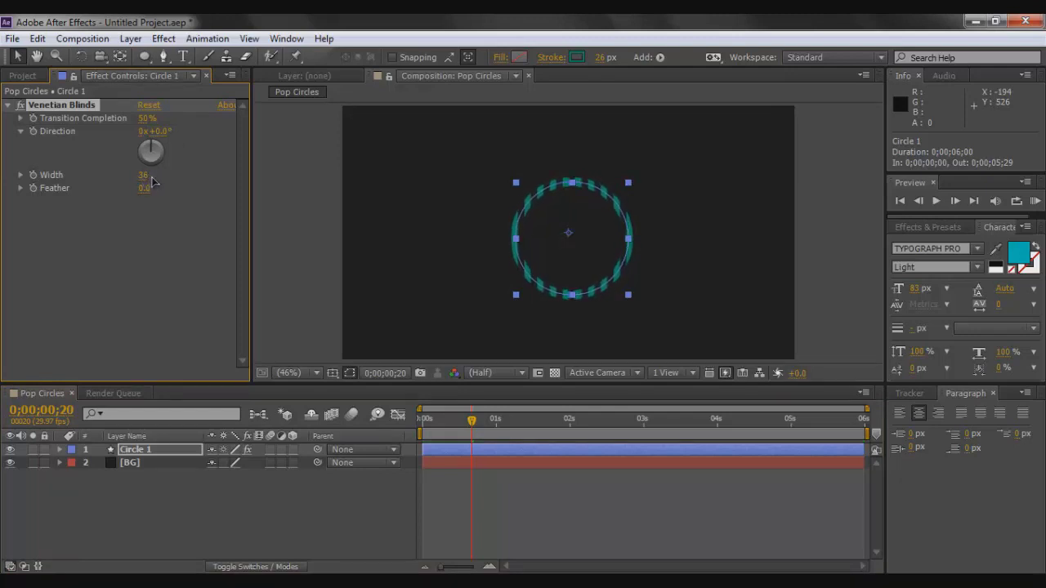
left_click_drag(157, 148, 166, 148)
left_click(146, 273)
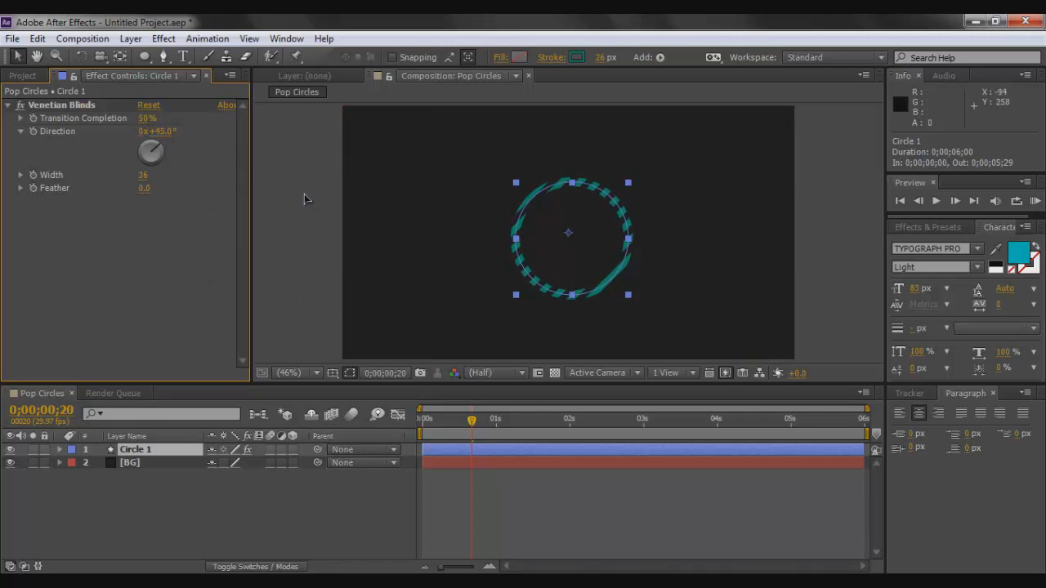
left_click(278, 183)
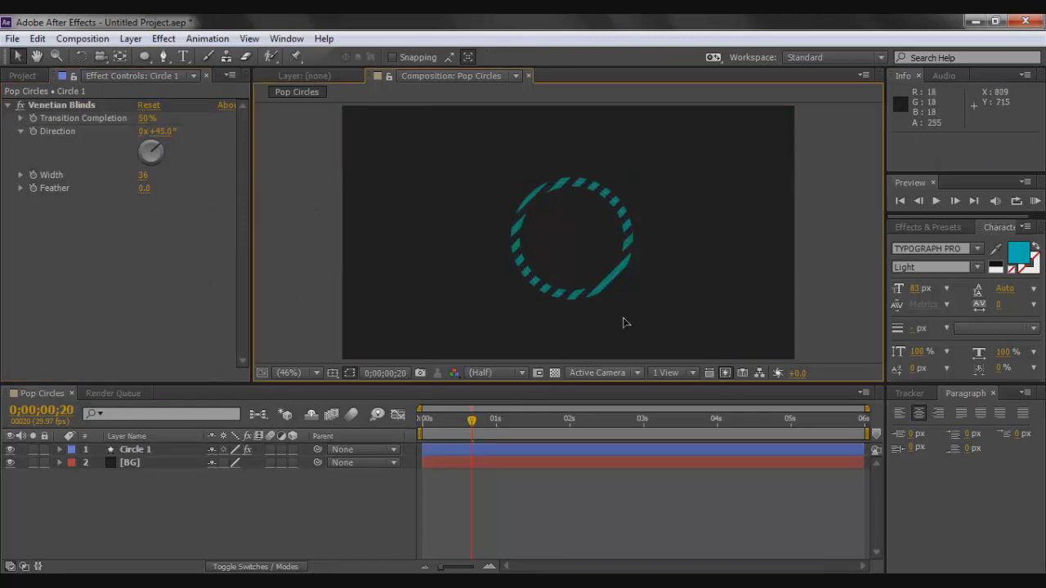
Step: Preview the striped circle from the start and reselect Circle 1
left_click_drag(473, 426, 409, 432)
key("space")
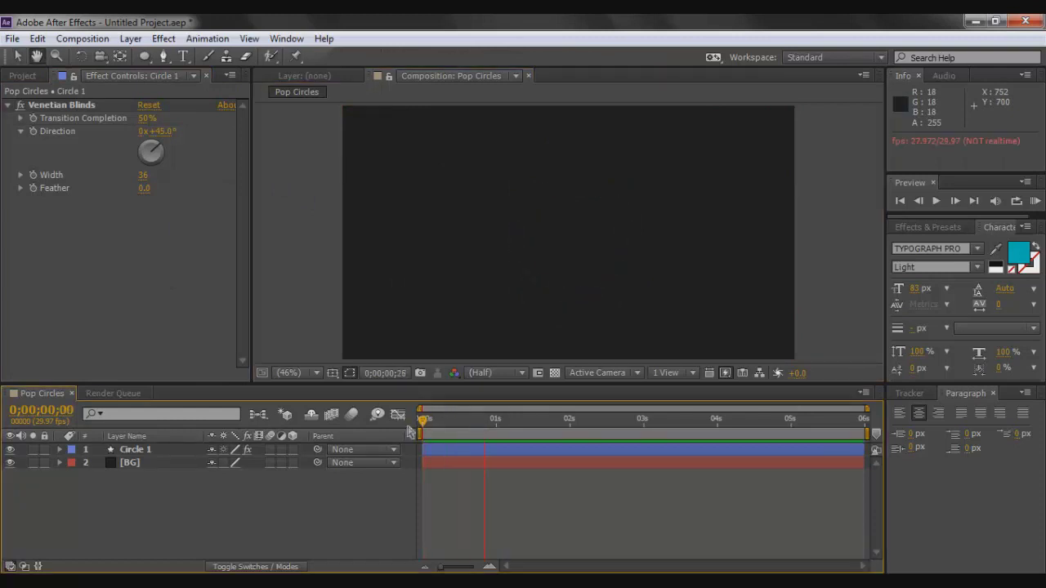
key("space")
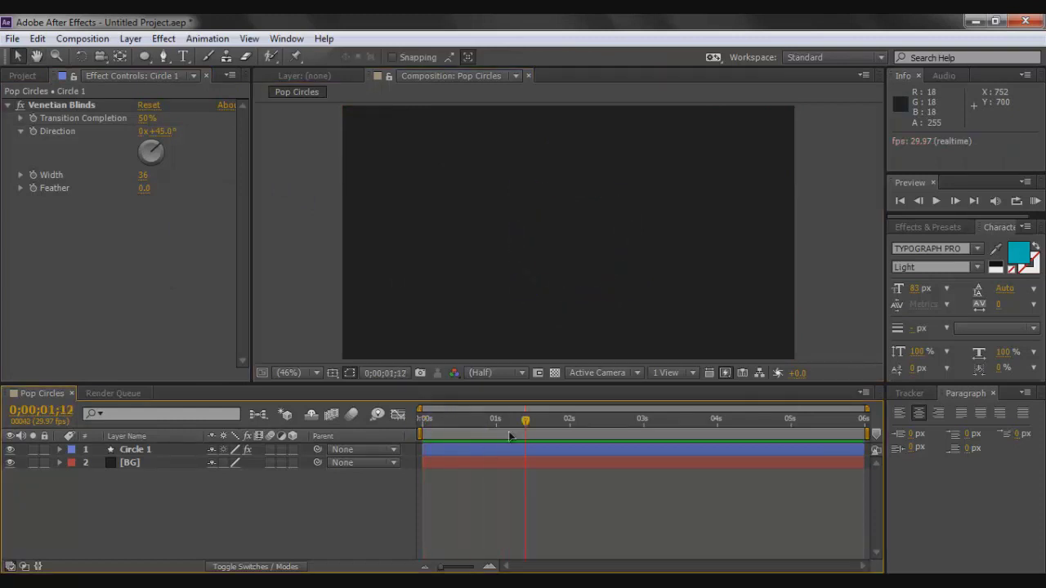
left_click_drag(524, 422, 422, 422)
left_click(158, 450)
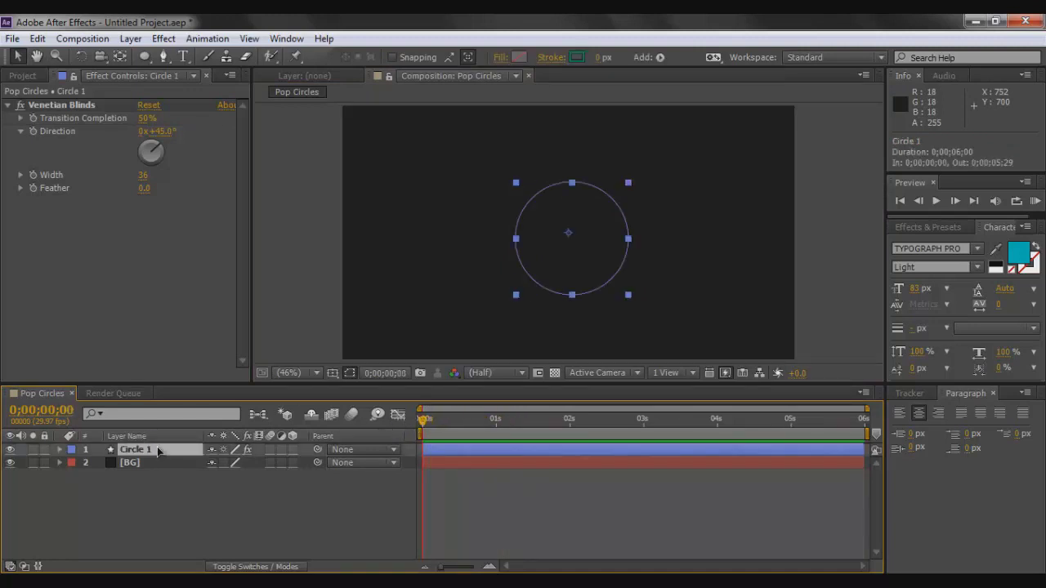
Step: Duplicate Circle 1 as Circle 2, shrink it, move it lower right, and turn its stripes to 132°
key("ctrl+d")
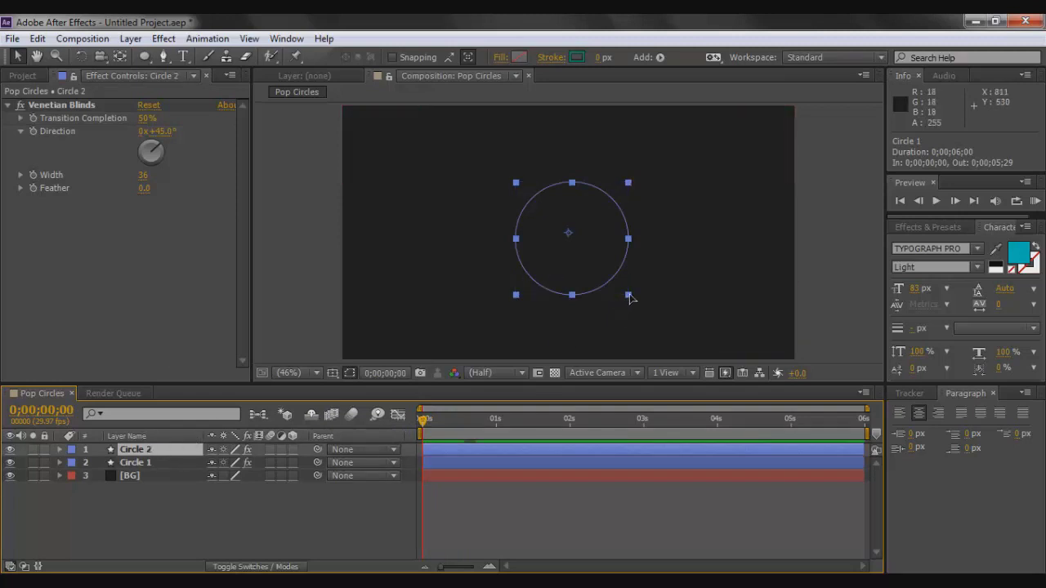
left_click_drag(424, 418, 472, 420)
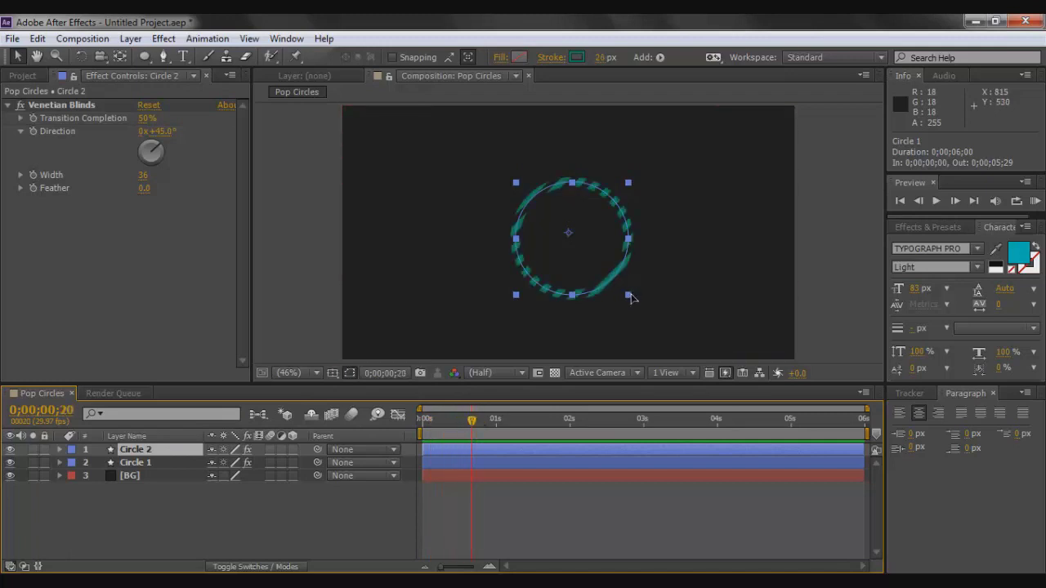
left_click_drag(631, 297, 587, 244)
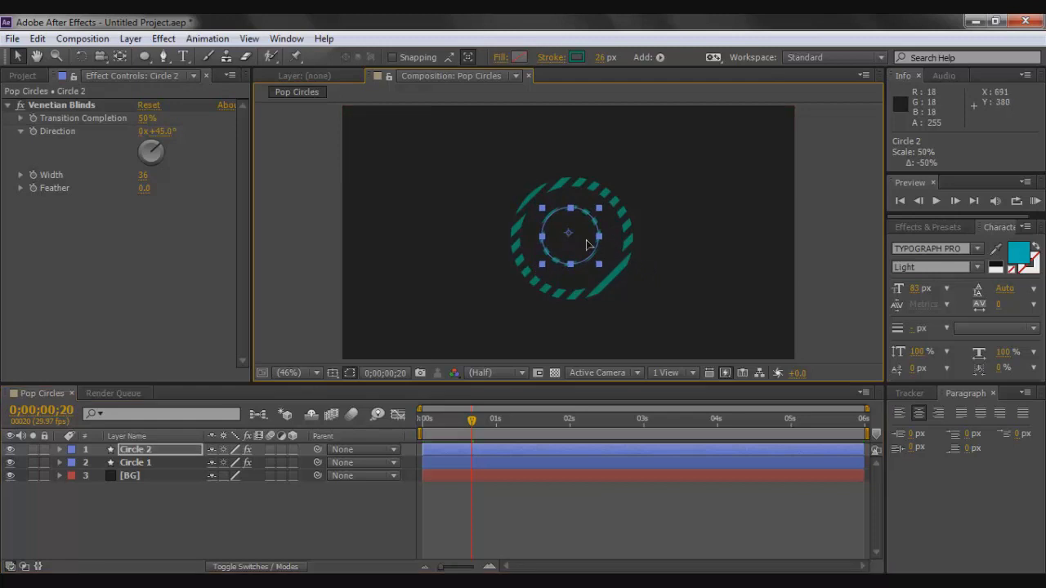
left_click_drag(587, 243, 634, 284)
left_click_drag(163, 147, 126, 136)
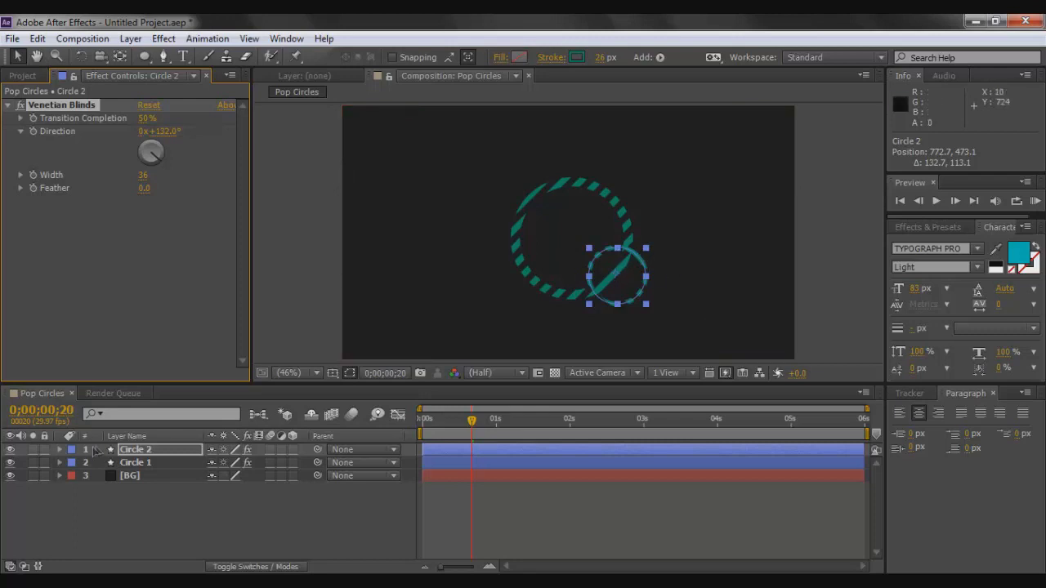
Step: Expand Circle 2's Contents > Ellipse 1 > Stroke 1 settings
left_click(65, 454)
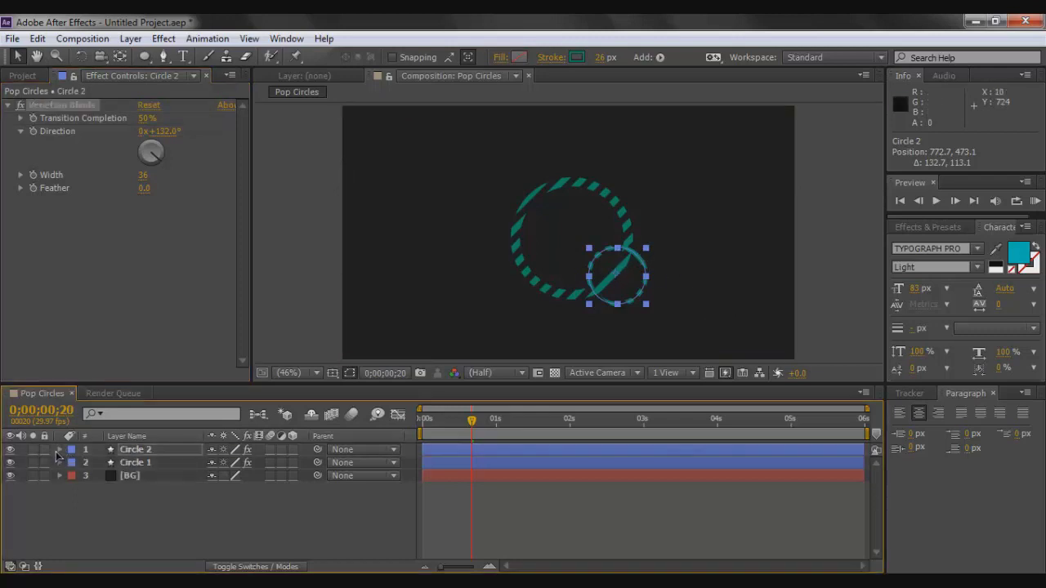
left_click(58, 451)
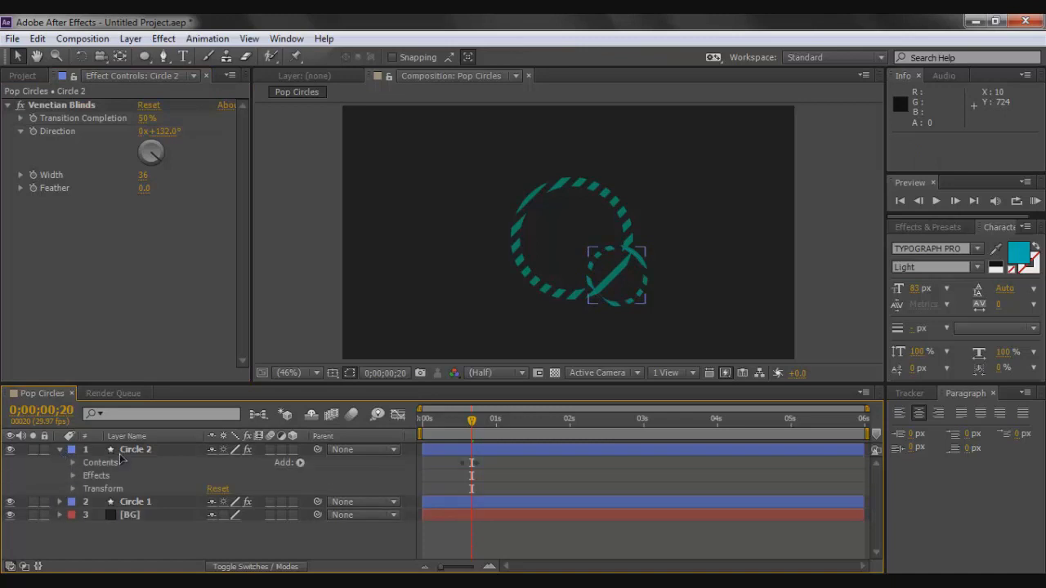
left_click(120, 454)
left_click(73, 463)
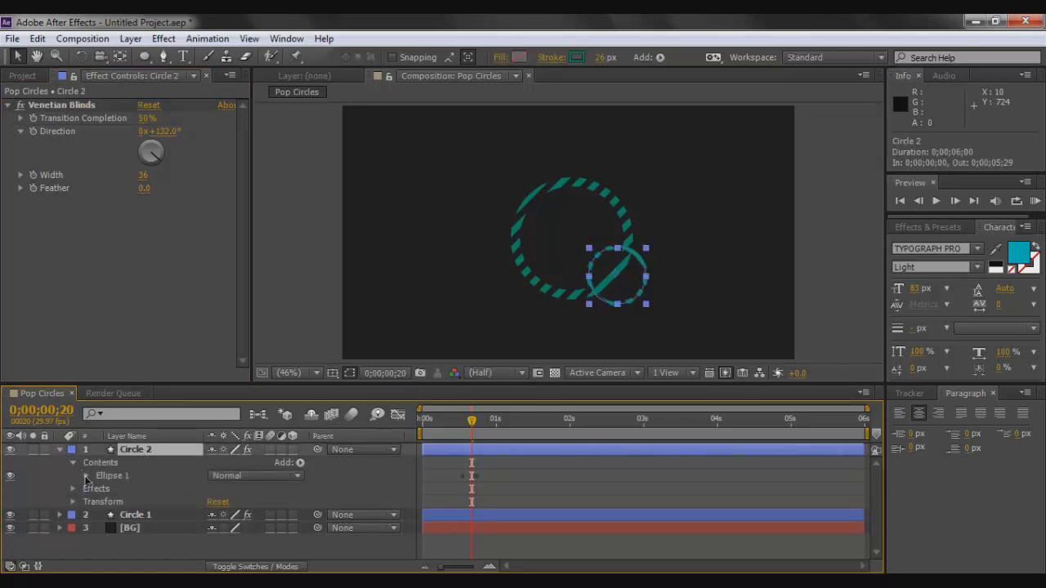
left_click(86, 476)
left_click(99, 501)
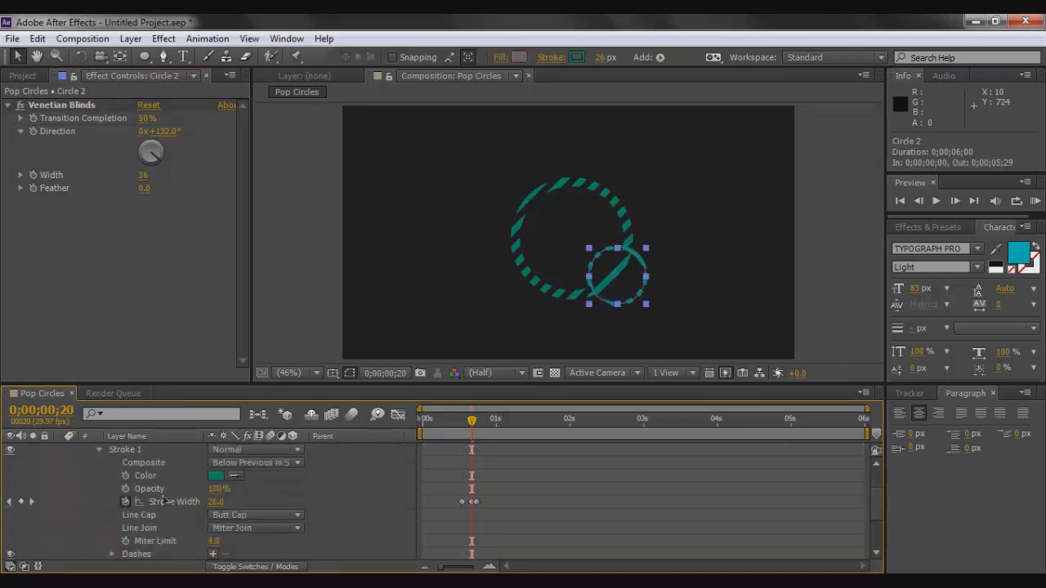
Step: Change Circle 2's stroke to blue and delete its Venetian Blinds effect
left_click(217, 477)
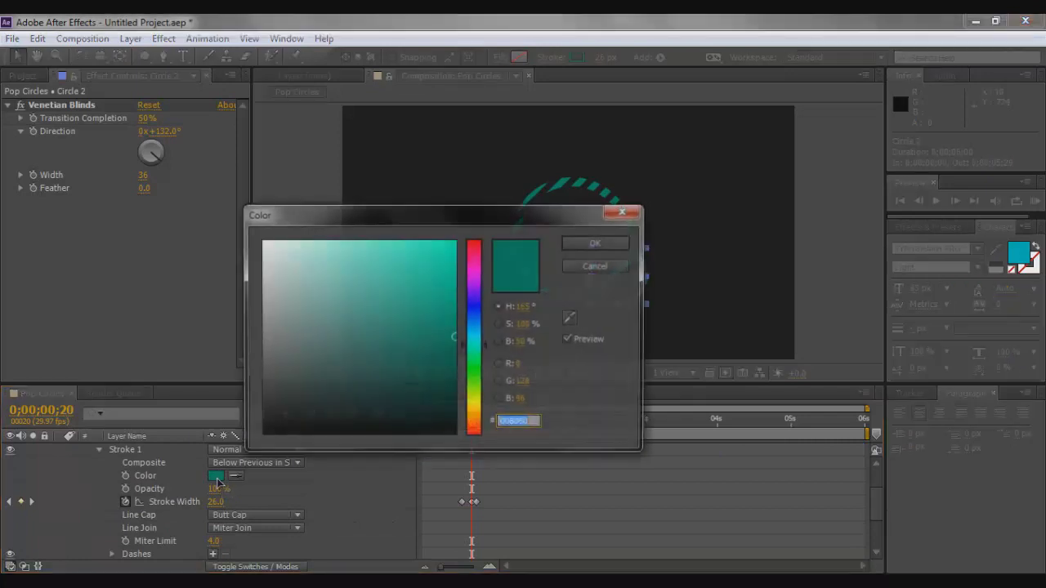
mouse_move(481, 349)
left_mouse_down()
mouse_move(483, 330)
mouse_move(455, 327)
mouse_move(483, 301)
left_mouse_up()
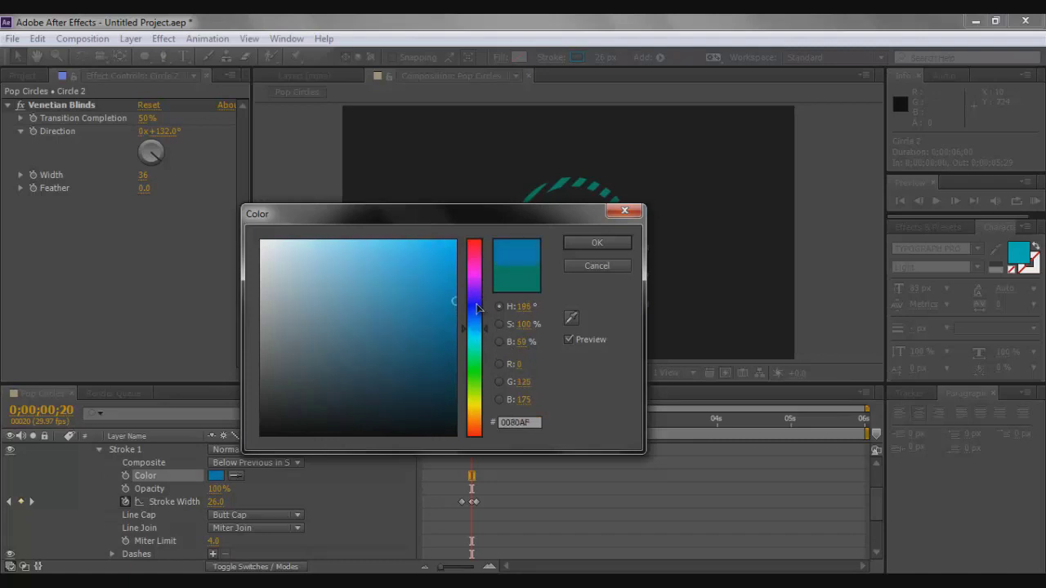
left_click(597, 243)
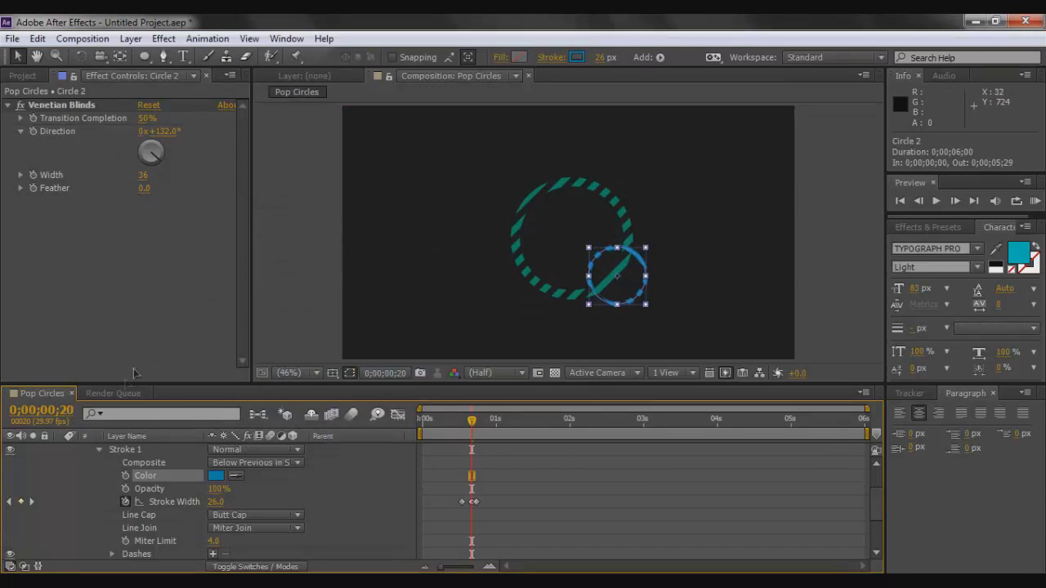
left_click(62, 105)
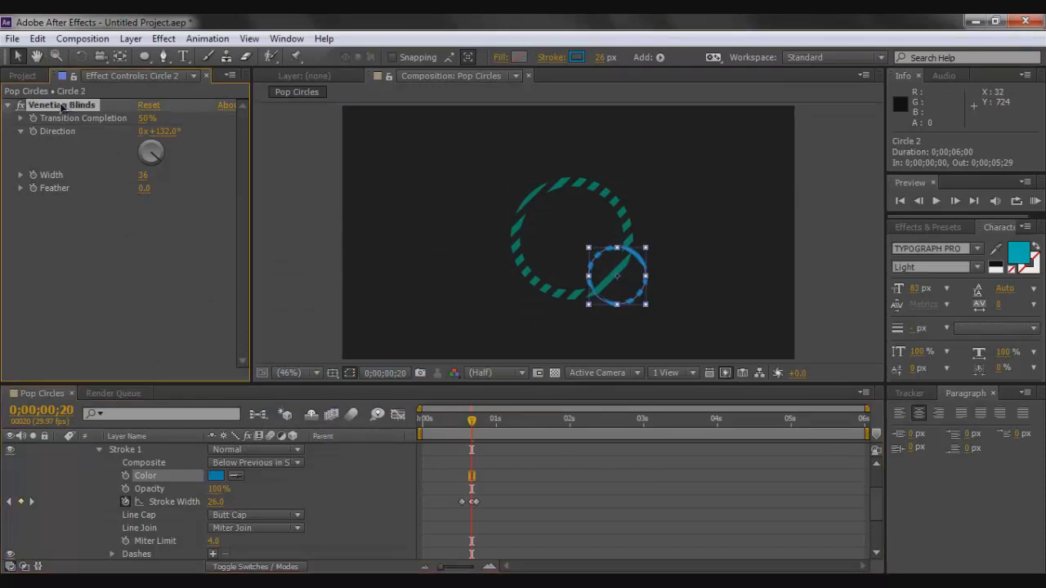
key("Delete")
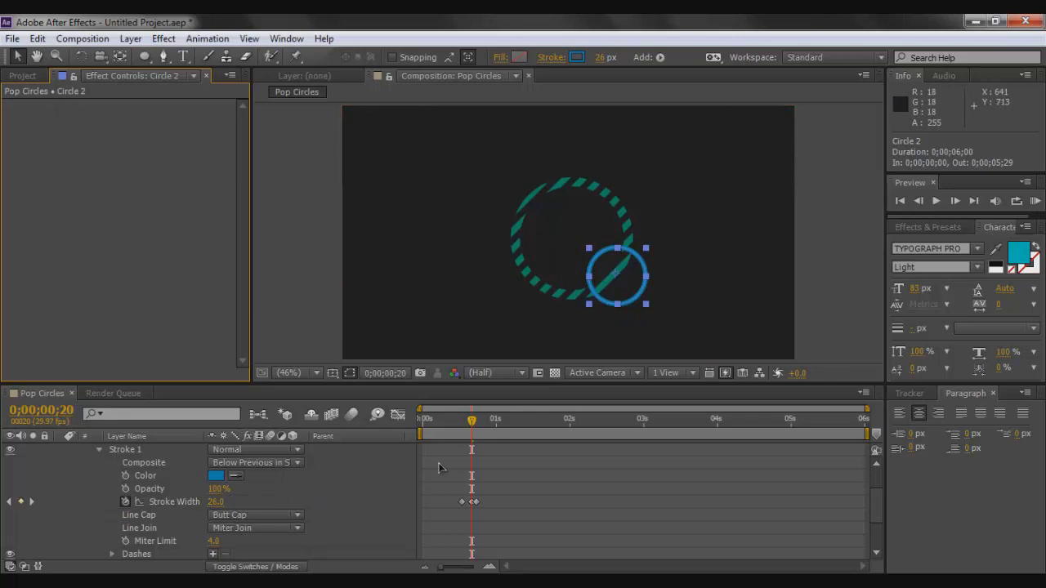
Step: Raise the frame-20 Stroke Width keyframe to 35 and collapse Circle 2's properties
left_click(472, 502)
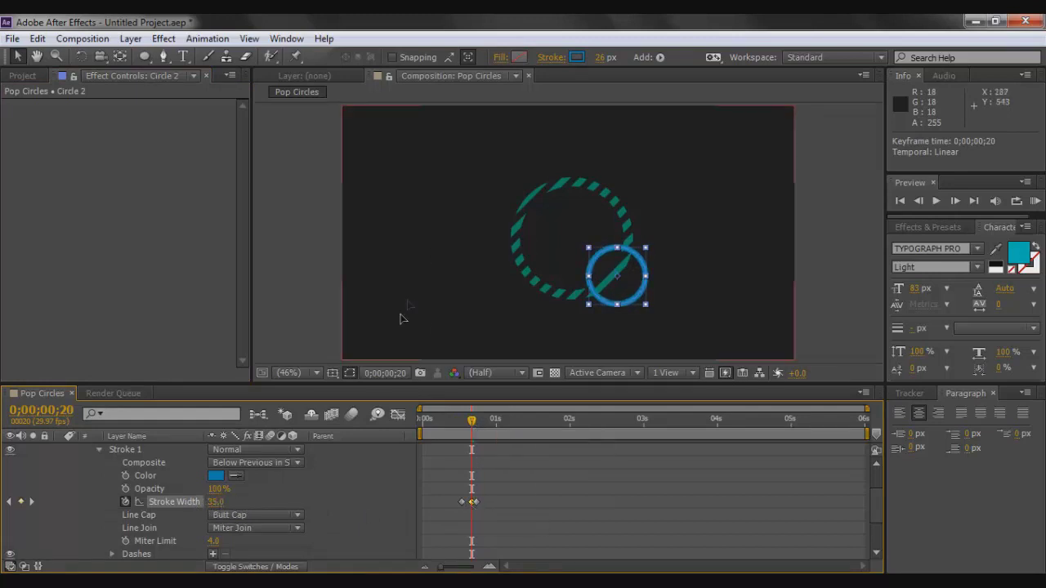
left_click(99, 450)
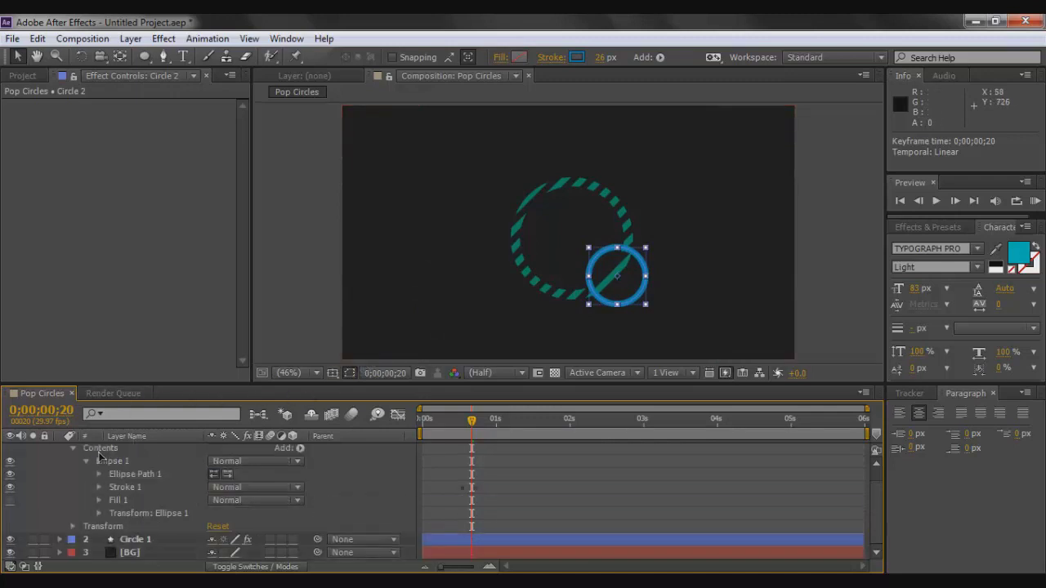
left_click(86, 461)
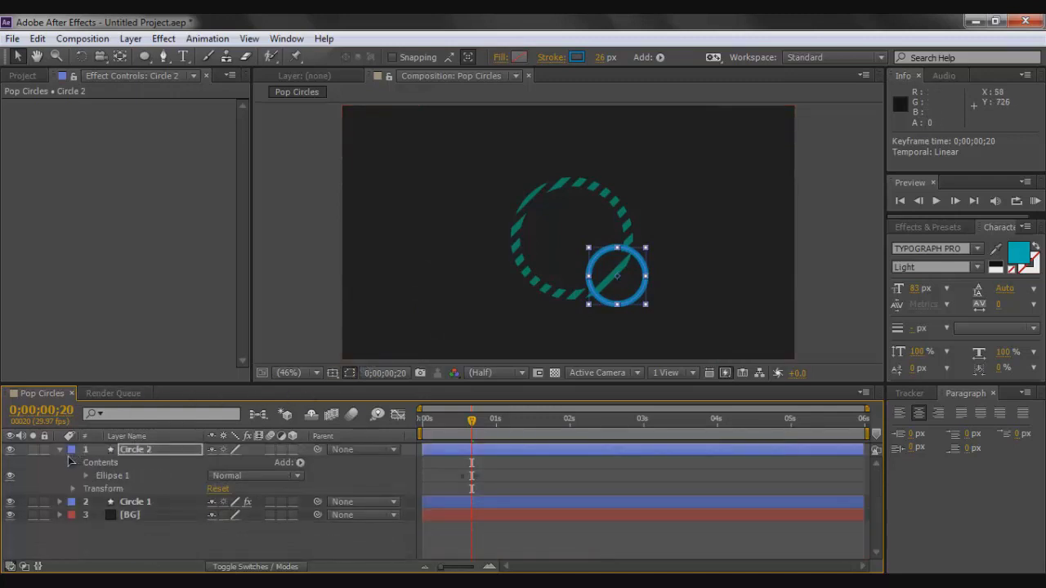
left_click(59, 450)
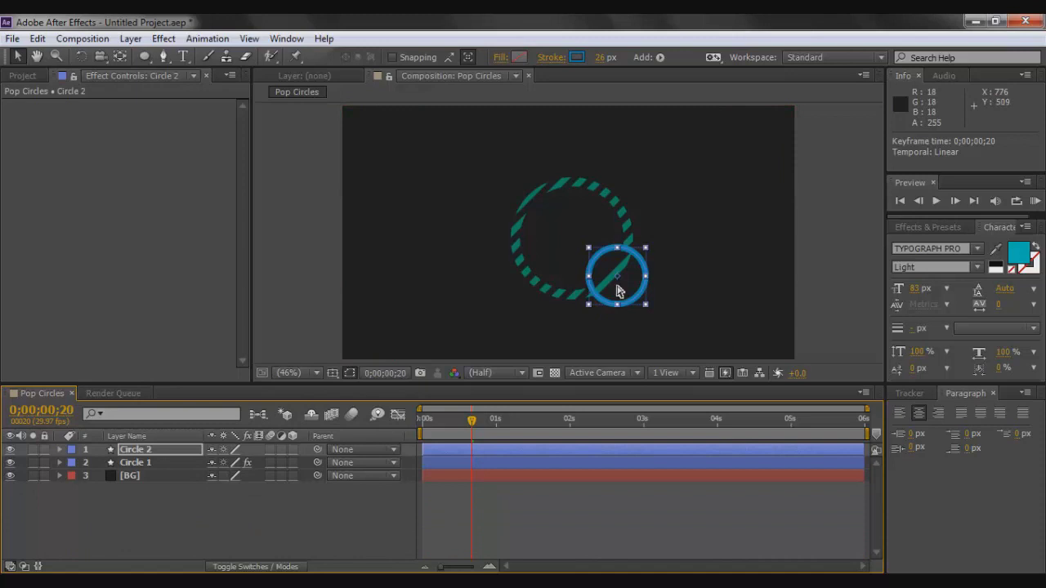
Step: Duplicate Circle 2 as Circle 3, shrink it to 25%, and centre it inside Circle 2's ring
key("ctrl+d")
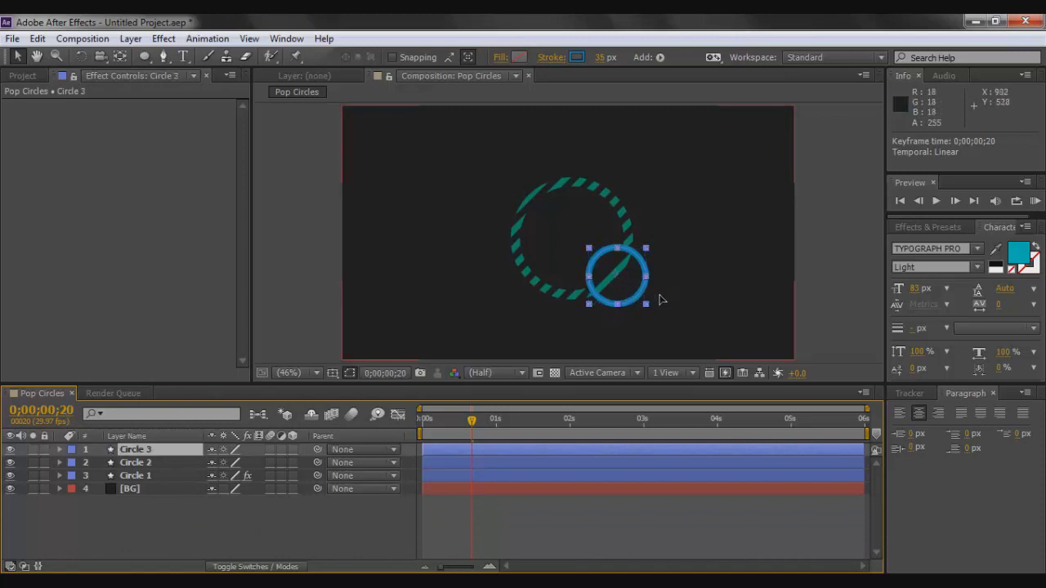
left_click_drag(646, 306, 626, 278)
left_click(324, 231)
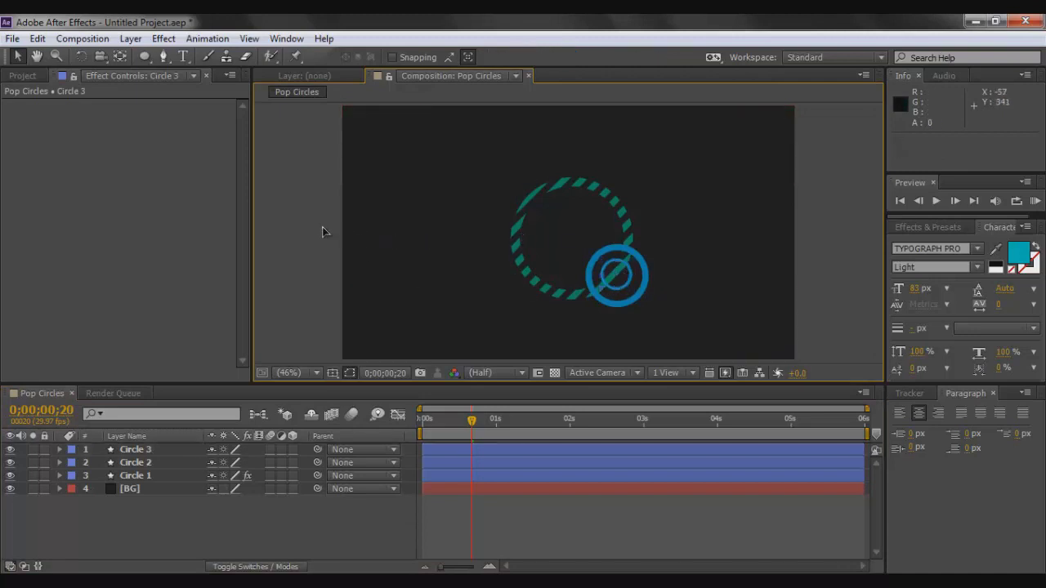
left_click_drag(626, 292, 623, 295)
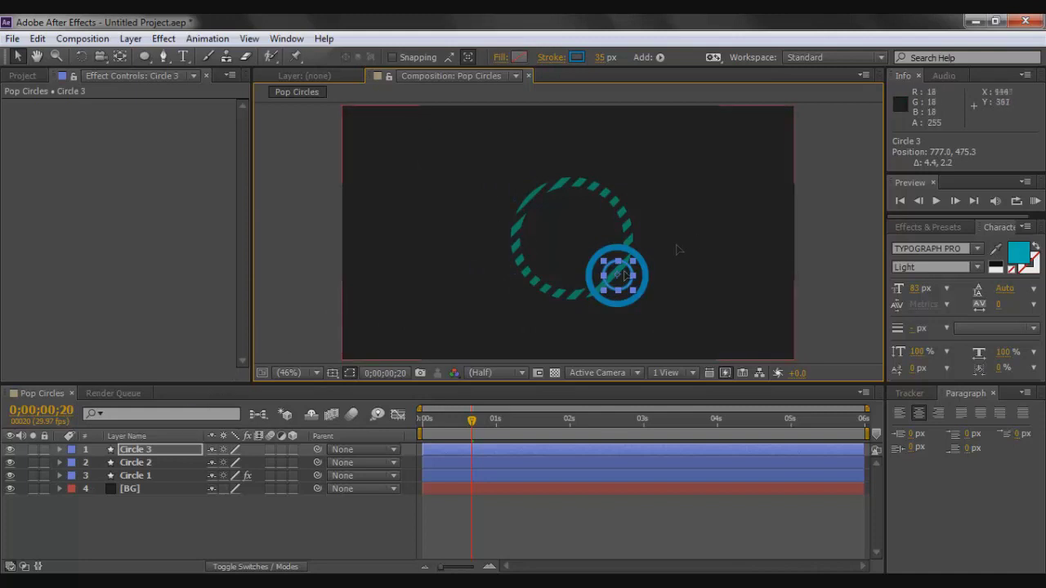
Step: Change Circle 3's Stroke 1 colour to light grey
left_click(59, 450)
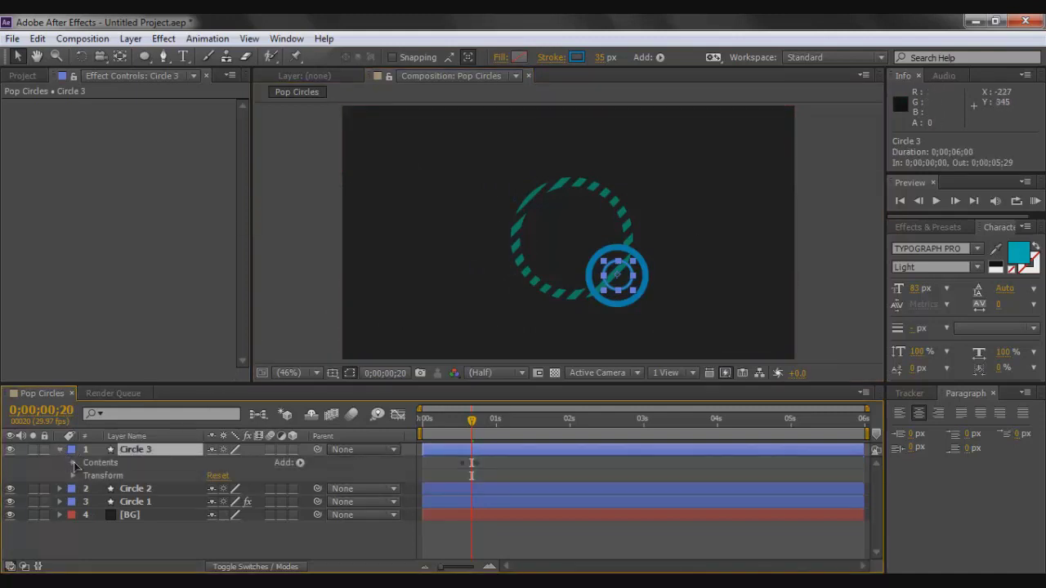
left_click(73, 463)
left_click(85, 477)
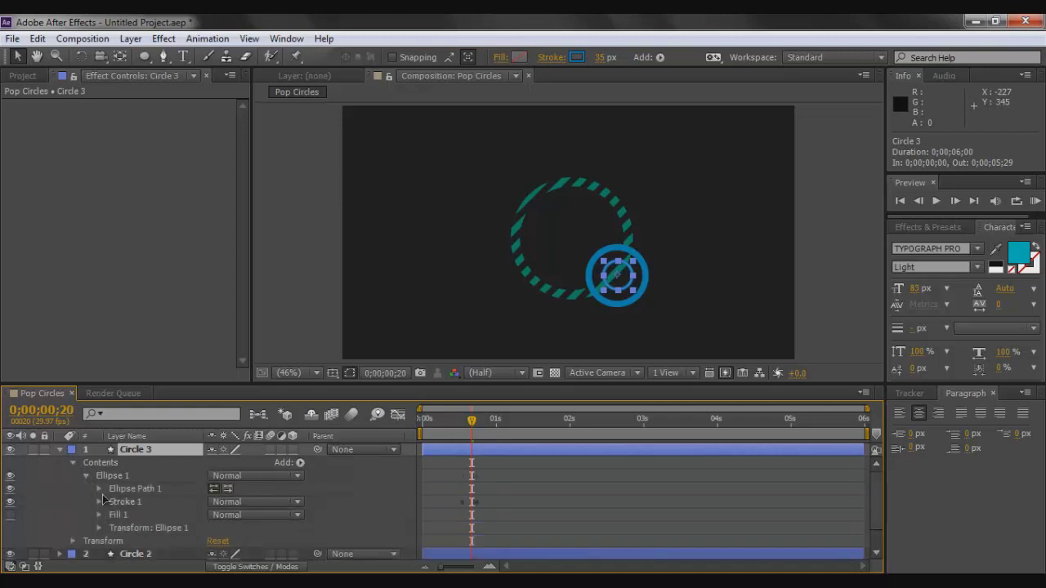
left_click(98, 504)
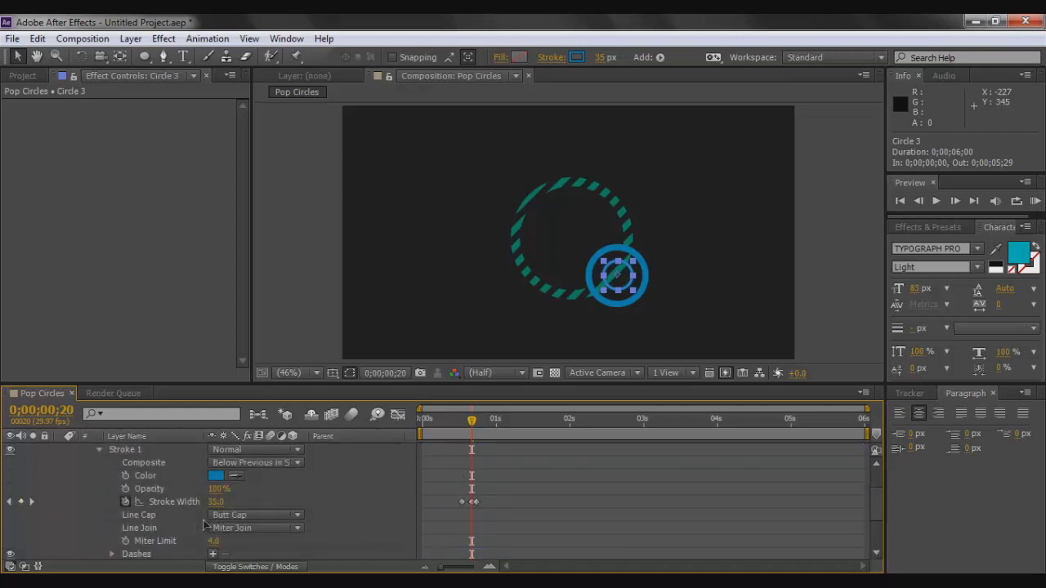
left_click(216, 476)
mouse_move(307, 337)
left_mouse_down()
mouse_move(223, 266)
mouse_move(198, 285)
left_mouse_up()
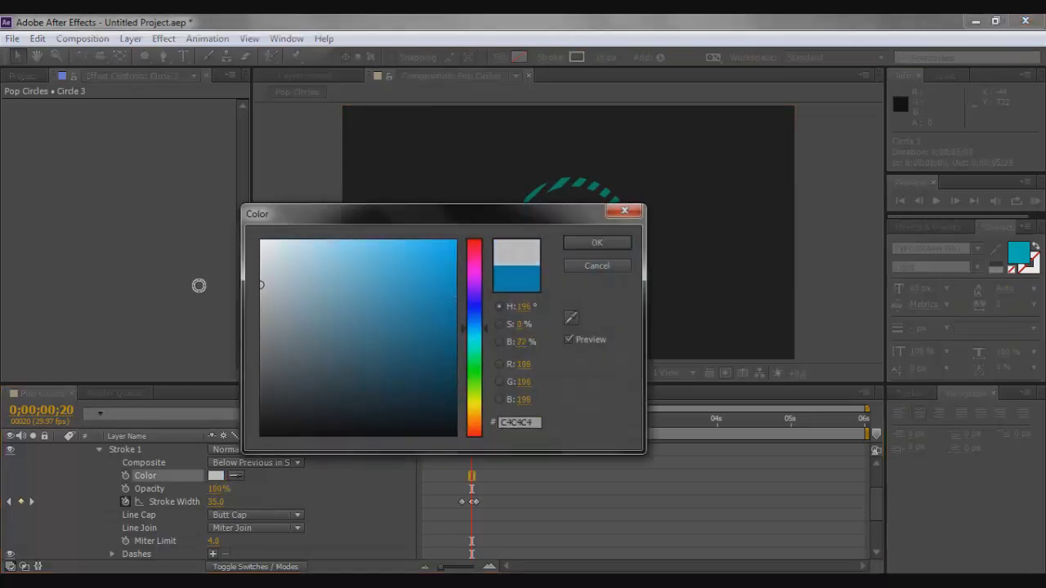
left_click(518, 422)
left_click(586, 247)
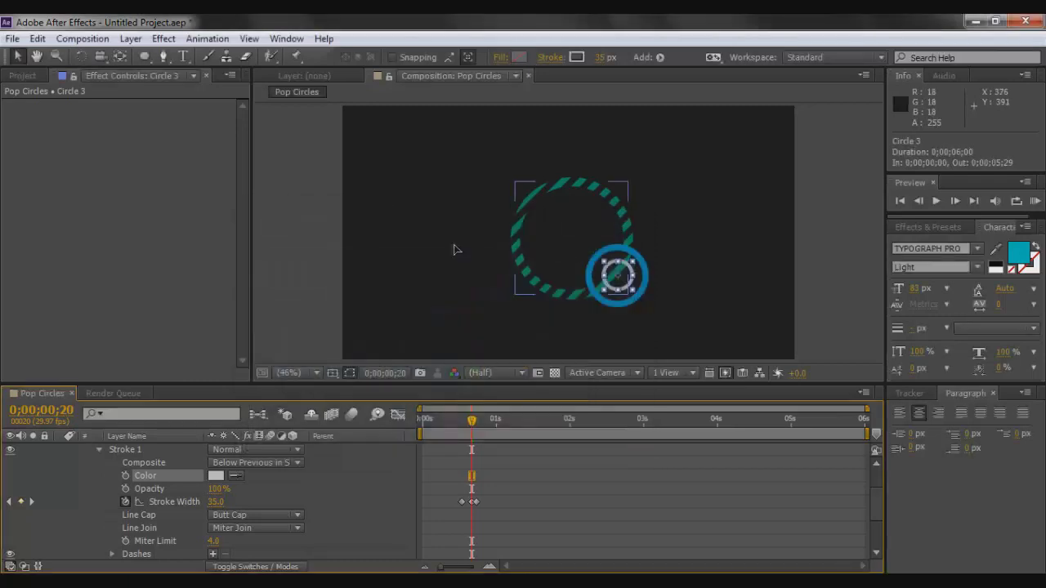
left_click(374, 255)
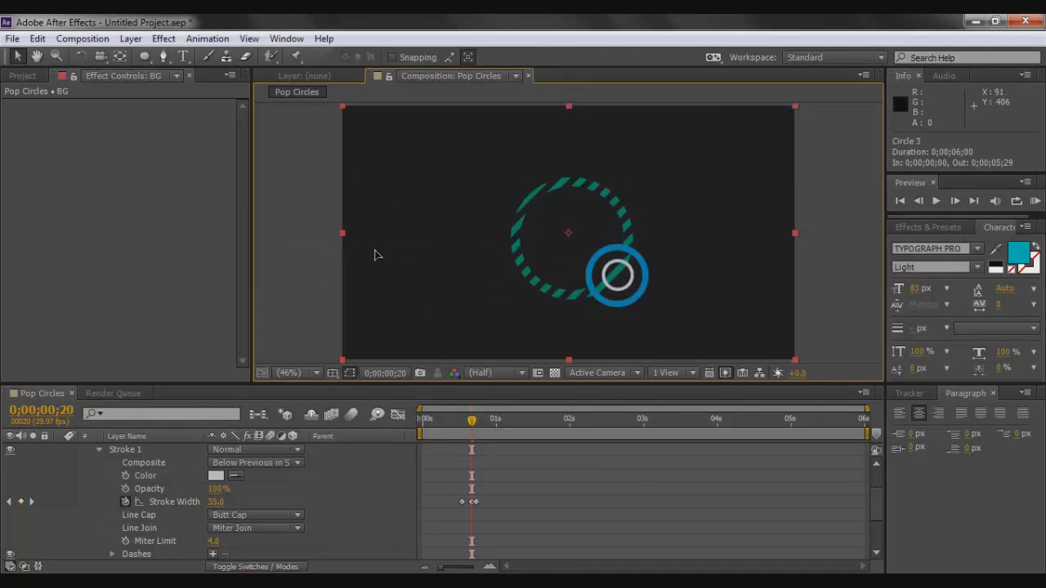
Step: Raise Circle 3's stroke width to 91 so it forms a thick grey dot
left_click_drag(215, 502, 272, 517)
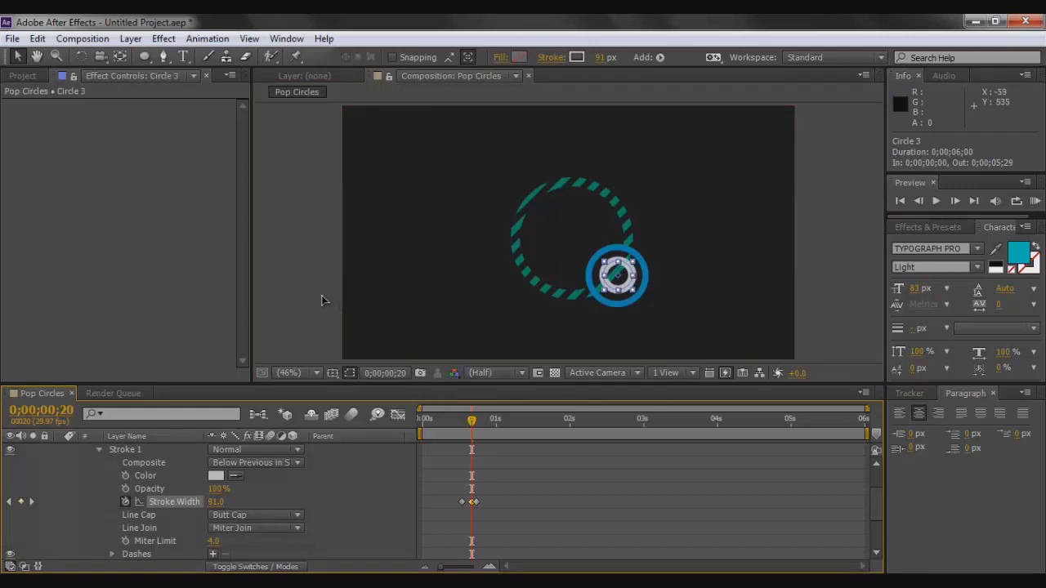
left_click(100, 450)
left_click(92, 449)
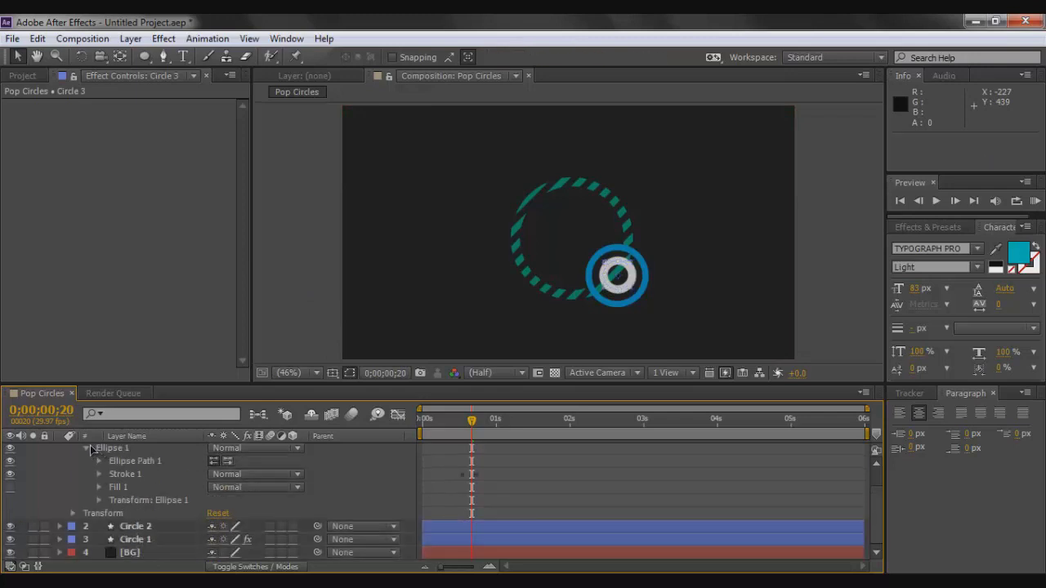
left_click(87, 449)
left_click(60, 449)
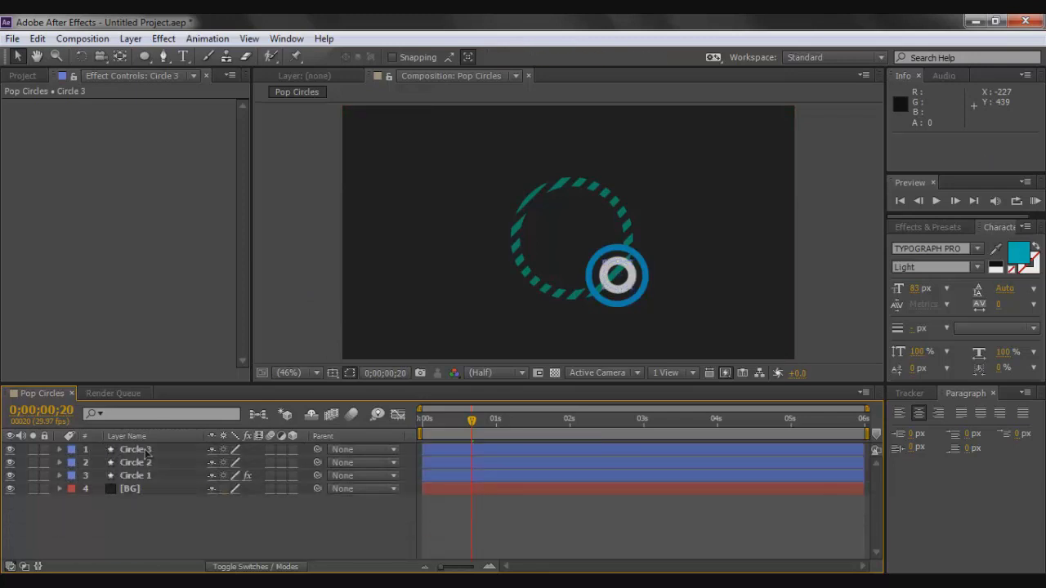
left_click(144, 448)
Step: Apply Venetian Blinds to Circle 3 with 51% completion and -38° direction
right_click(145, 449)
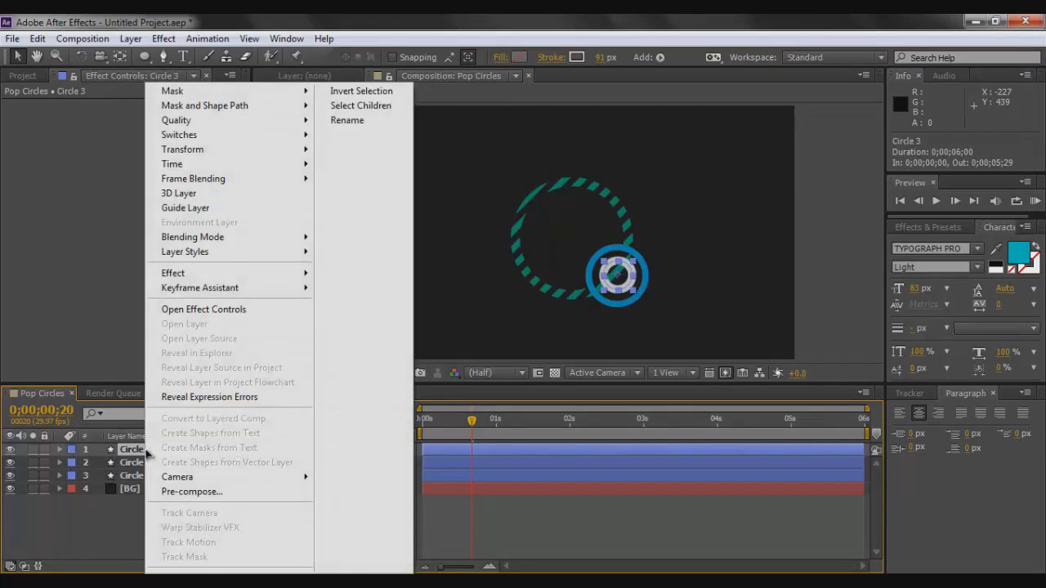
mouse_move(226, 273)
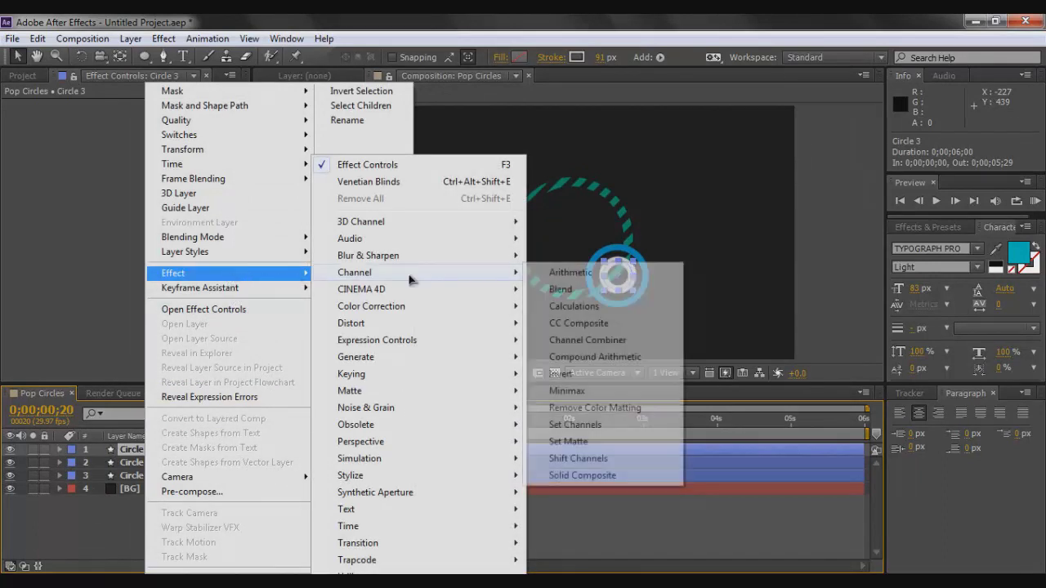
mouse_move(395, 549)
left_click(654, 543)
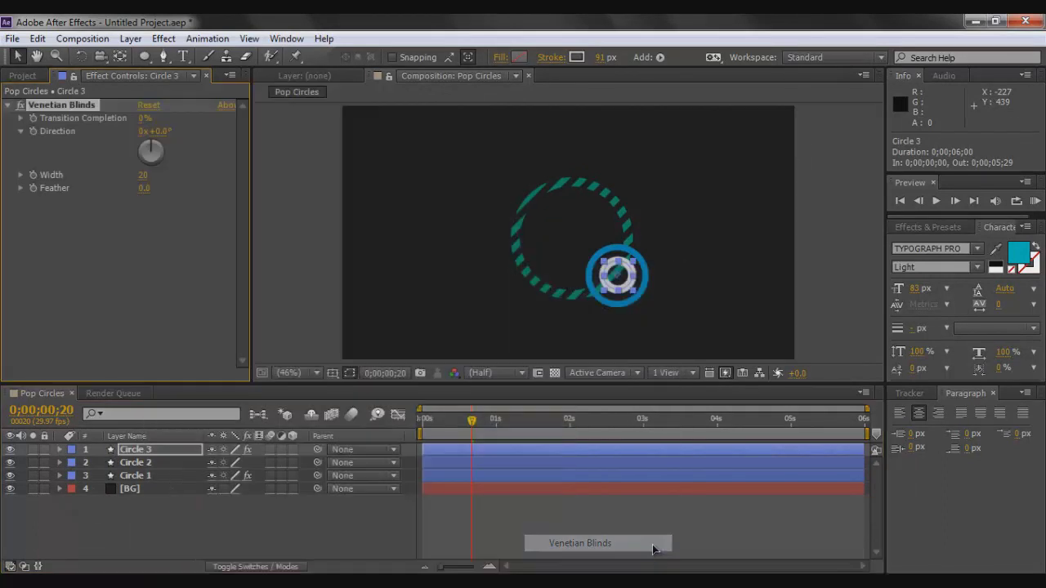
left_click_drag(152, 152, 175, 125)
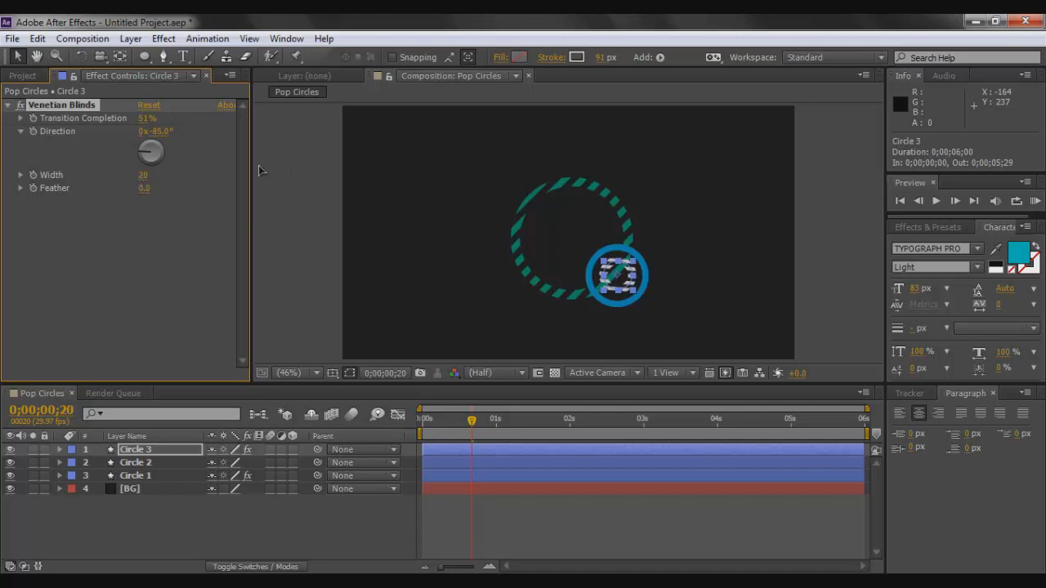
mouse_move(151, 151)
left_mouse_down()
mouse_move(160, 147)
mouse_move(147, 147)
left_mouse_up()
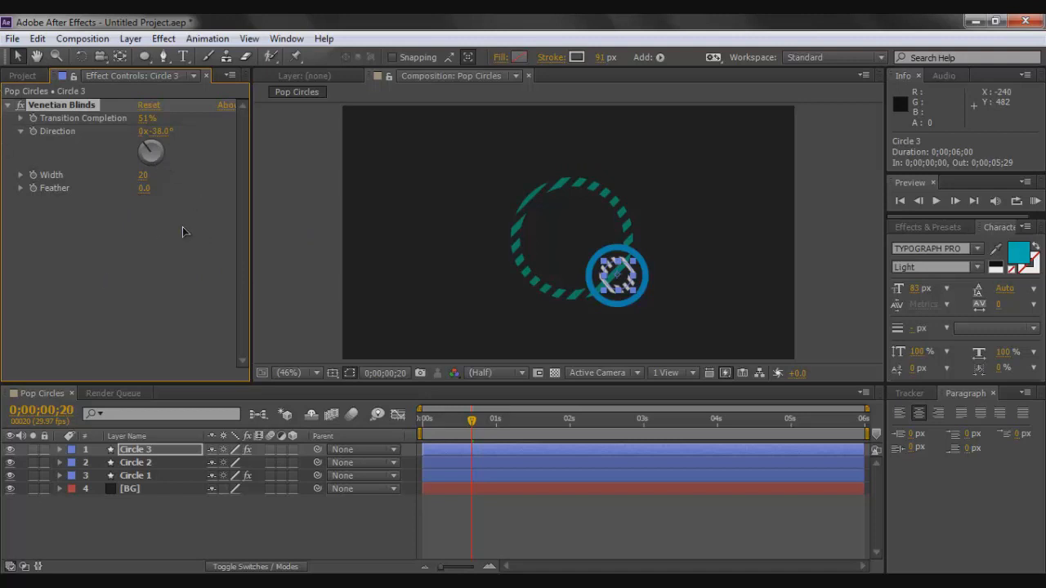
Step: Preview the striped Circle 3 animation and return to the start
left_click(138, 266)
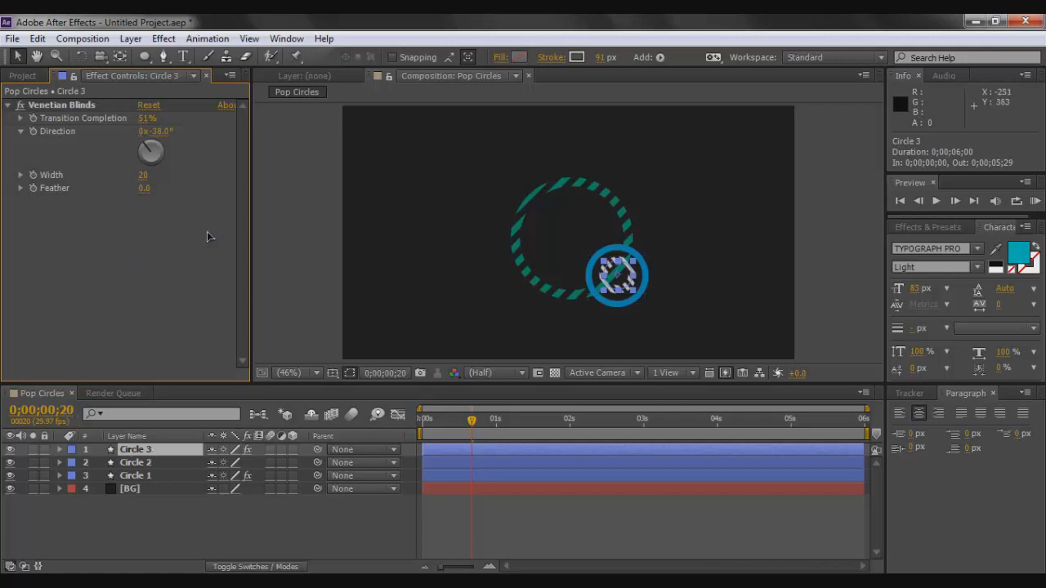
left_click_drag(473, 420, 446, 425)
key("space")
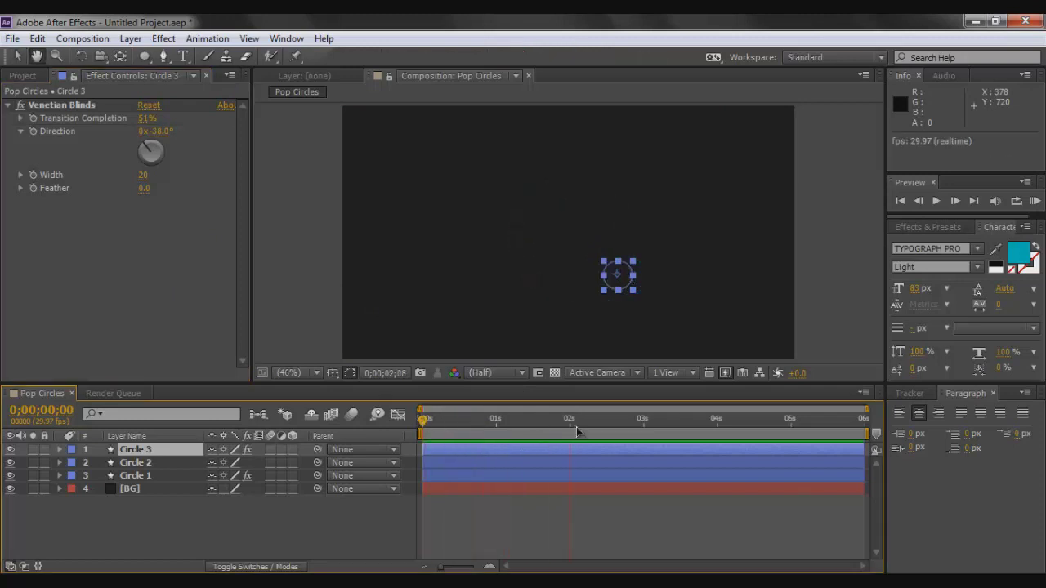
key("space")
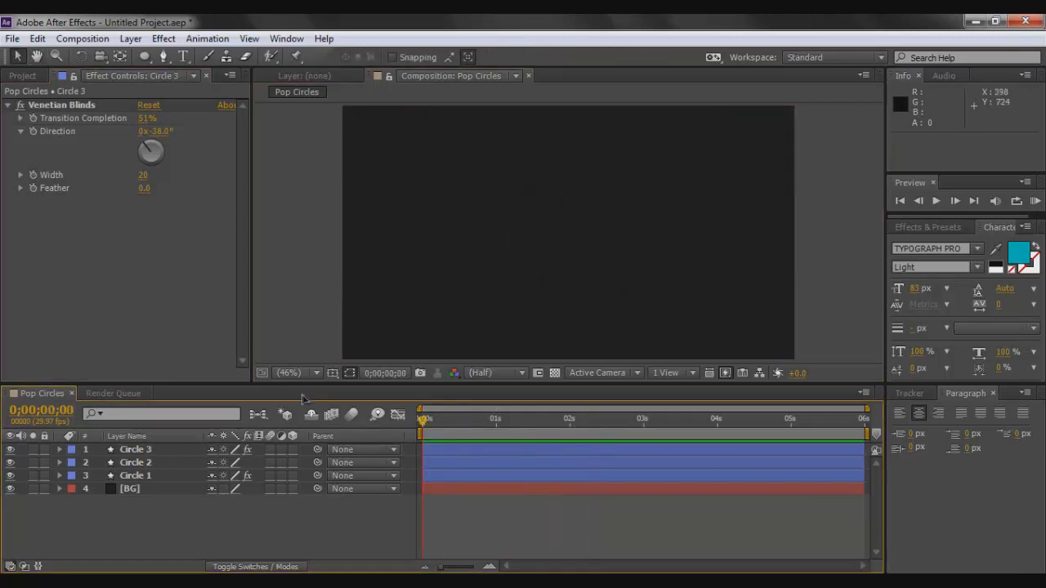
key("space")
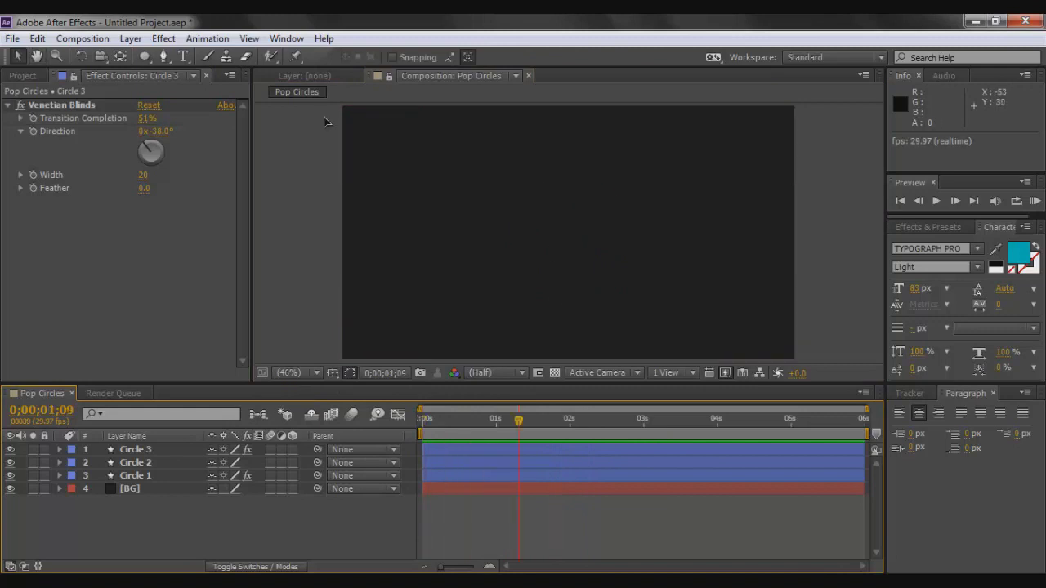
left_click_drag(519, 420, 422, 417)
Step: Shift Circle 3 and Circle 2 a few frames later in the timeline and preview
left_click(153, 452)
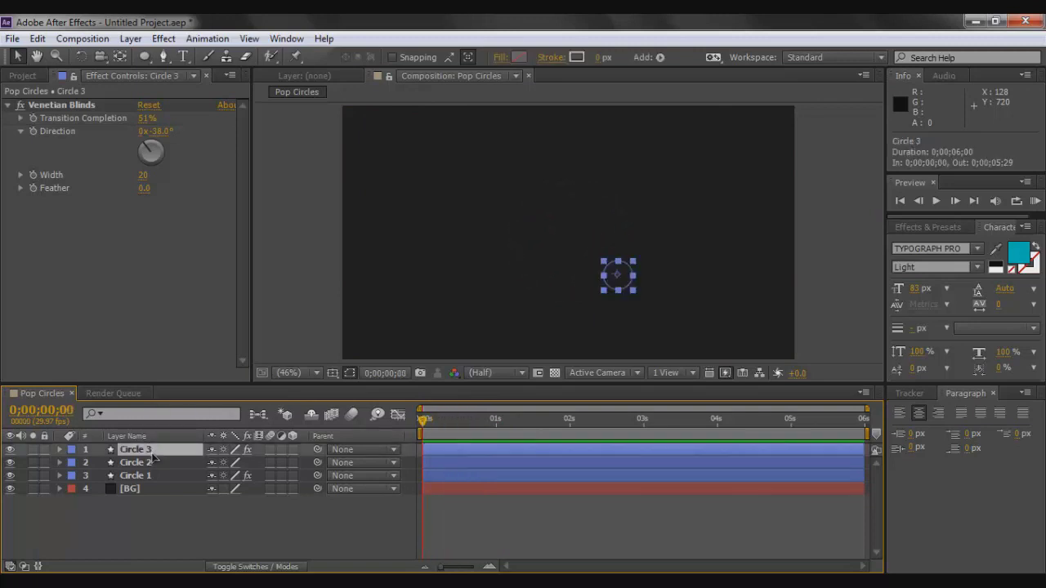
left_click(151, 462, "ctrl")
left_click_drag(456, 460, 463, 461)
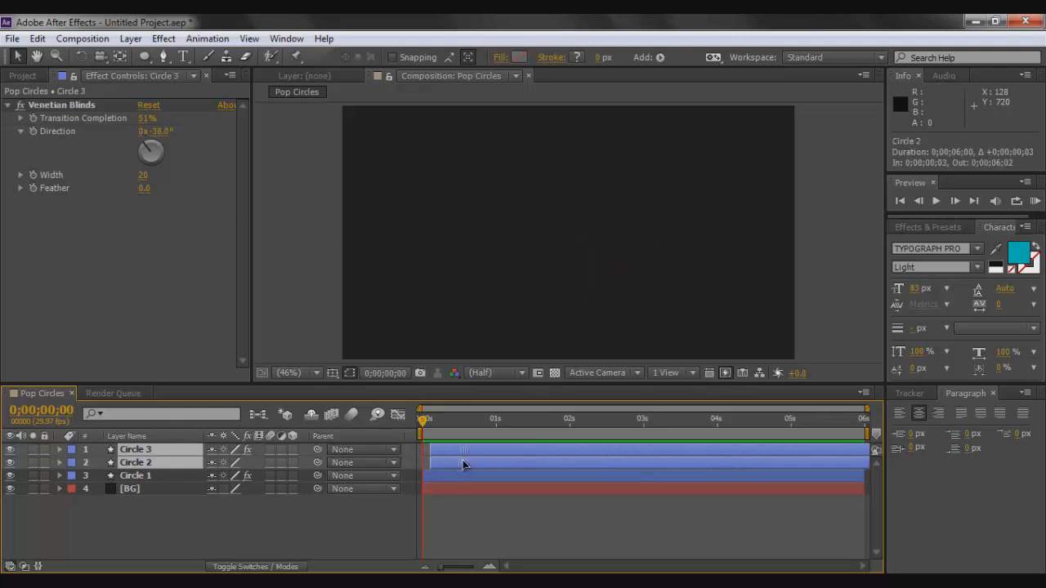
key("space")
left_click(527, 421)
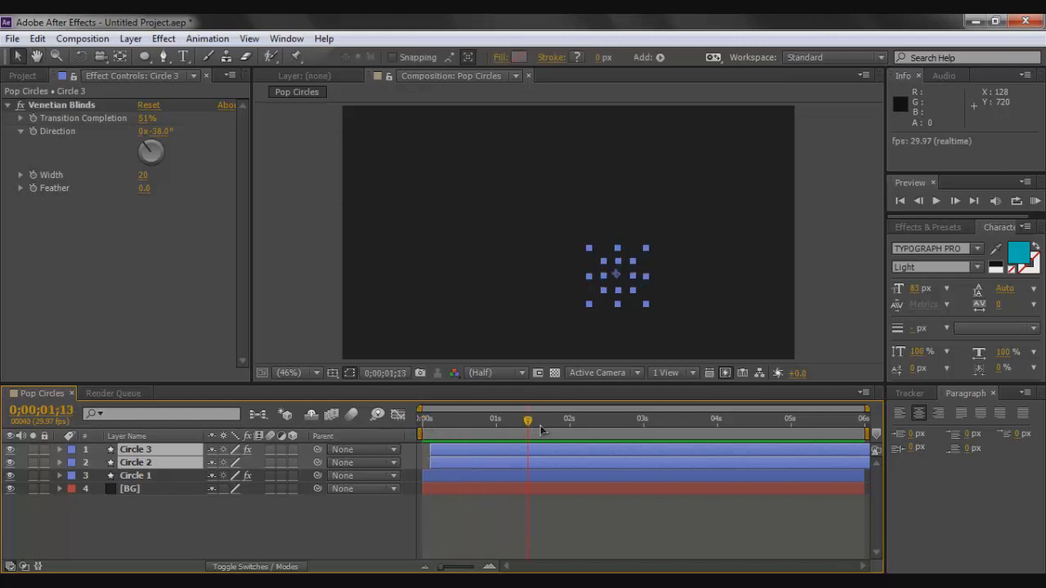
left_click_drag(528, 421, 256, 390)
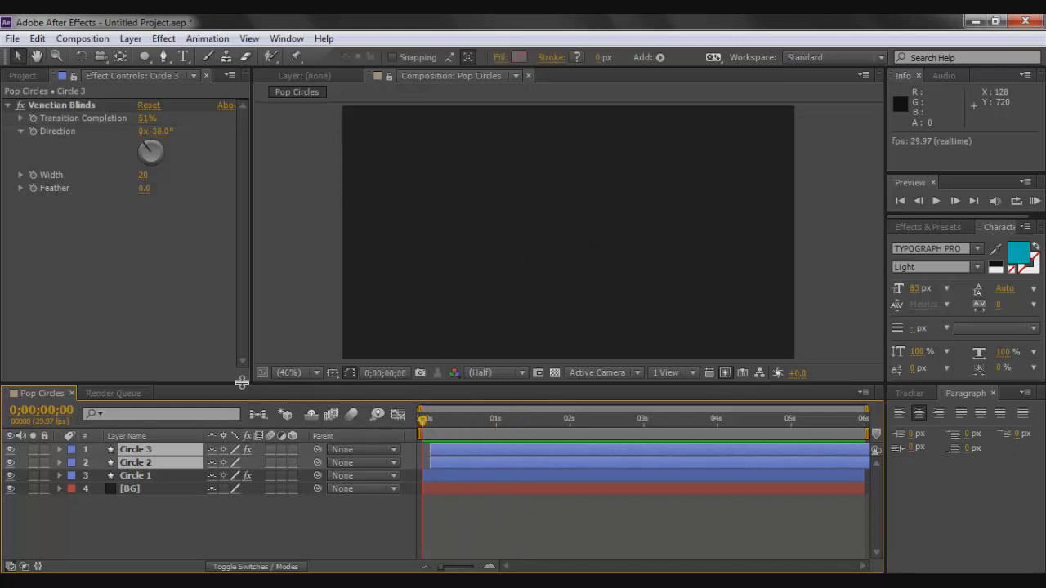
Step: Replay the staggered pop-in animation from the start to check the timing
key("space")
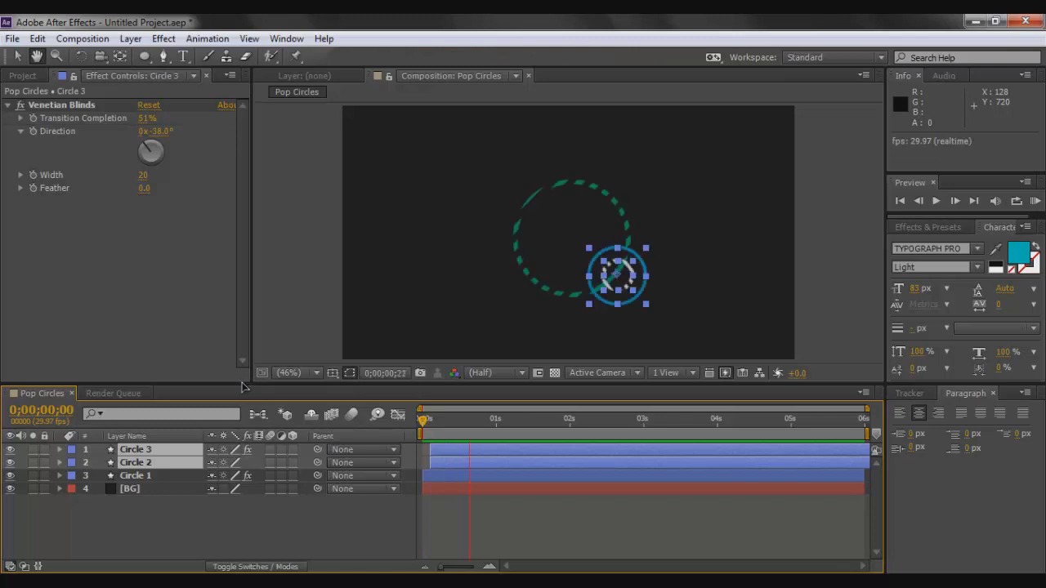
key("space")
left_click(275, 286)
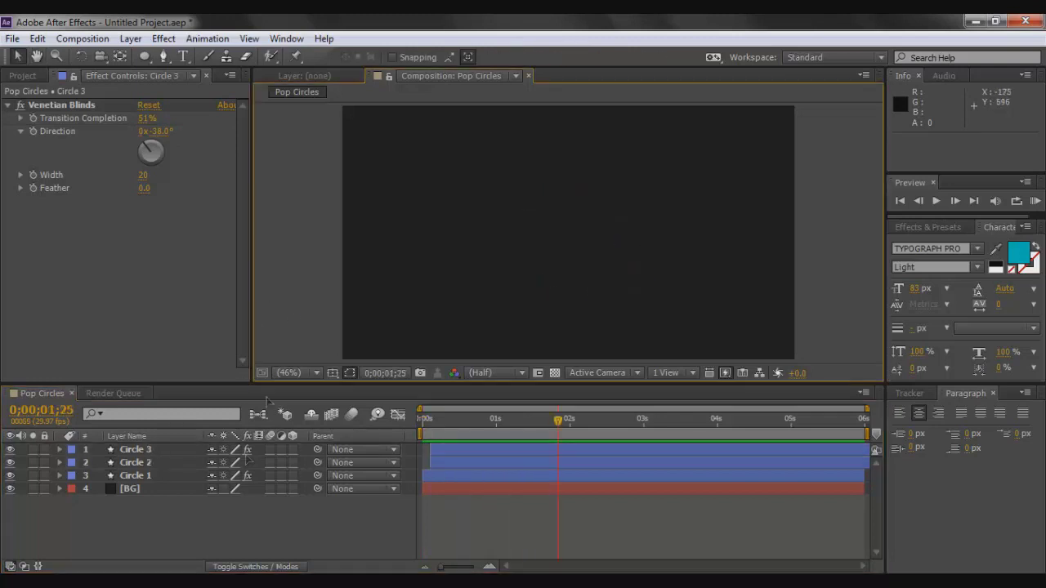
key("Home")
key("space")
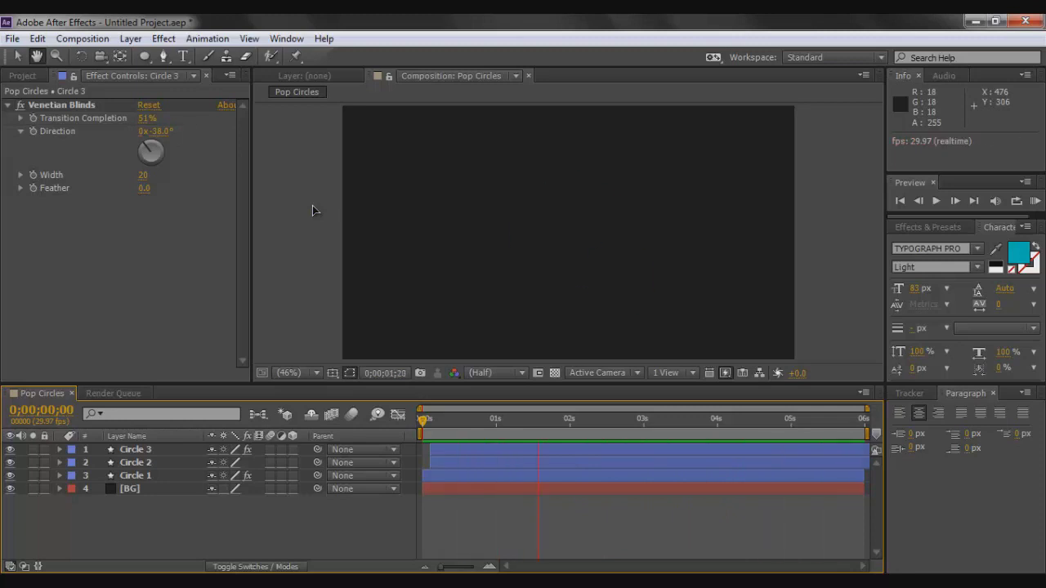
key("space")
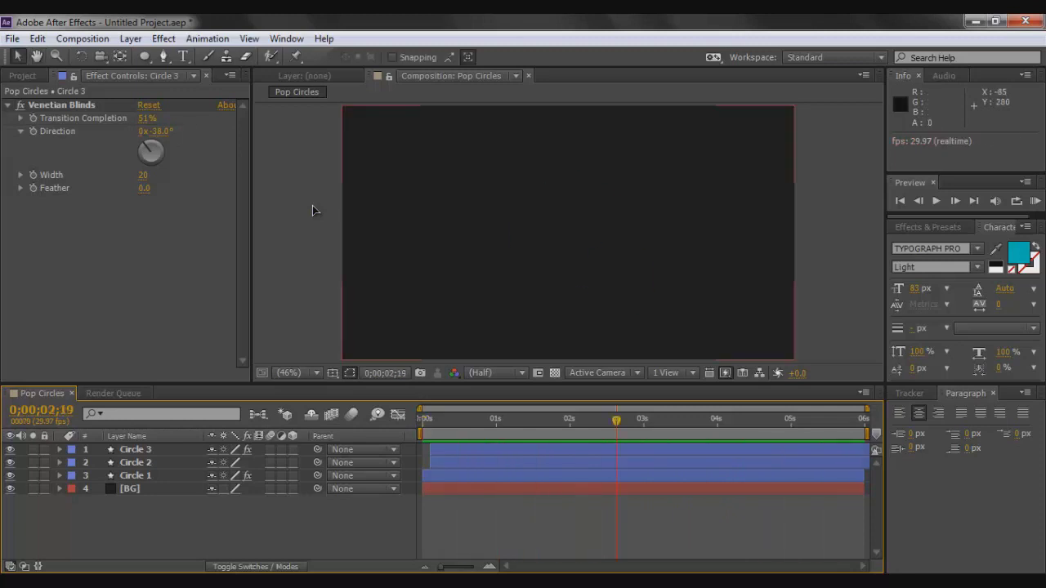
left_click_drag(616, 420, 387, 384)
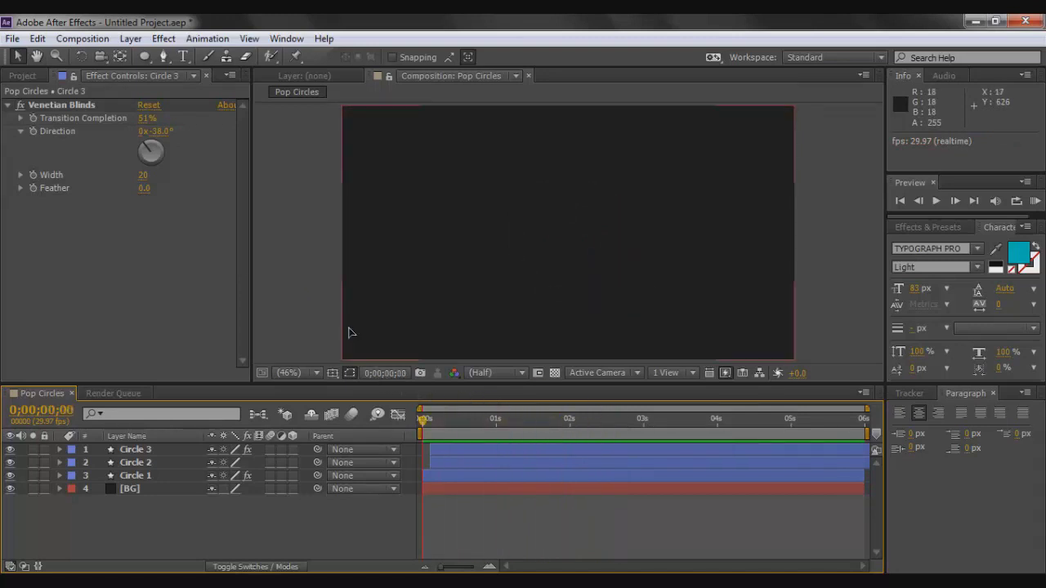